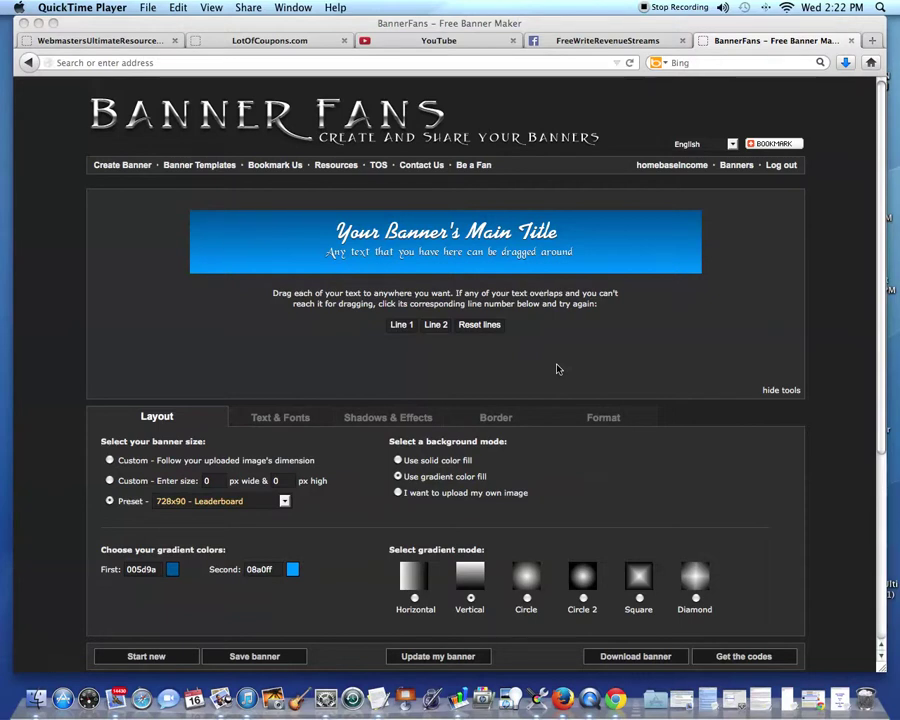
Step: Select the 'I want to upload my own image' background option on the Layout tab
{"action": "scroll", "coordinate": [558, 369], "scroll_direction": "down", "scroll_amount": 2}
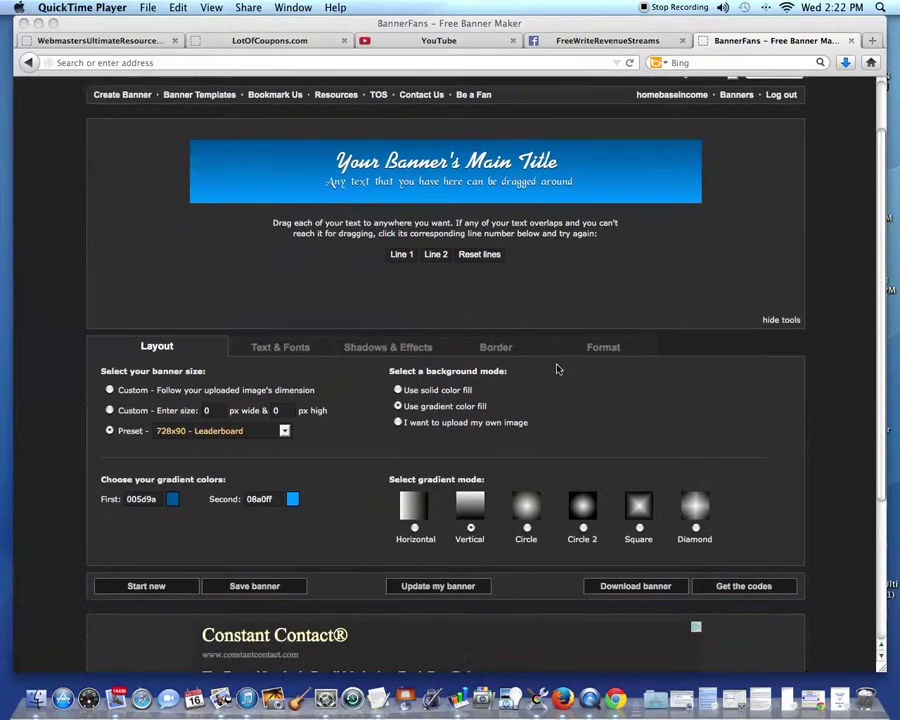
{"action": "left_click", "coordinate": [399, 424]}
{"action": "left_click", "coordinate": [398, 423]}
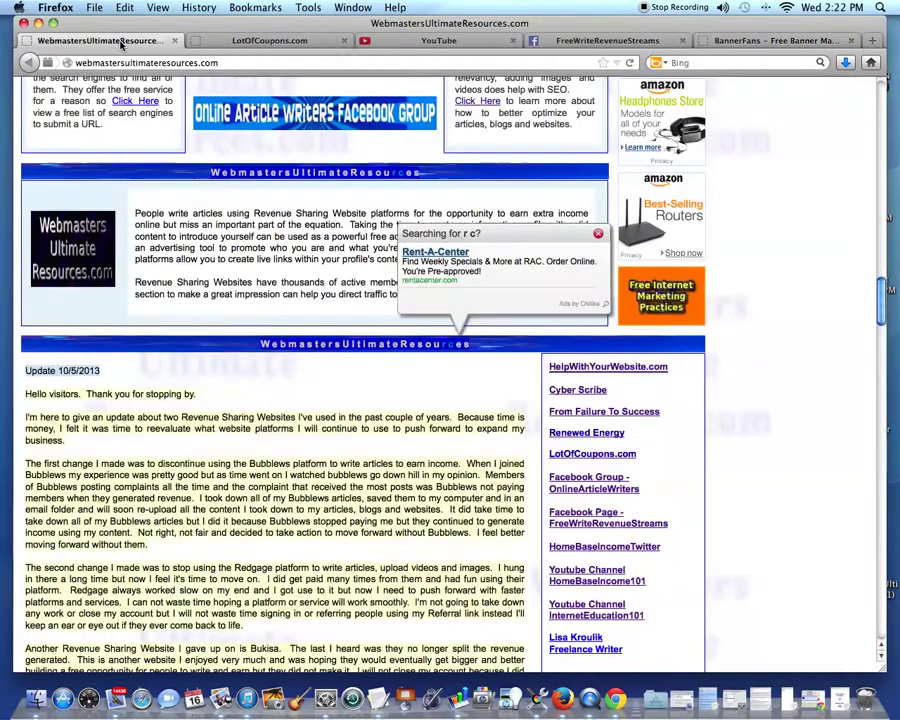
Step: Copy the Webmasters Ultimate Resources logo's image location in Firefox, then switch to Chrome
{"action": "left_click", "coordinate": [125, 42]}
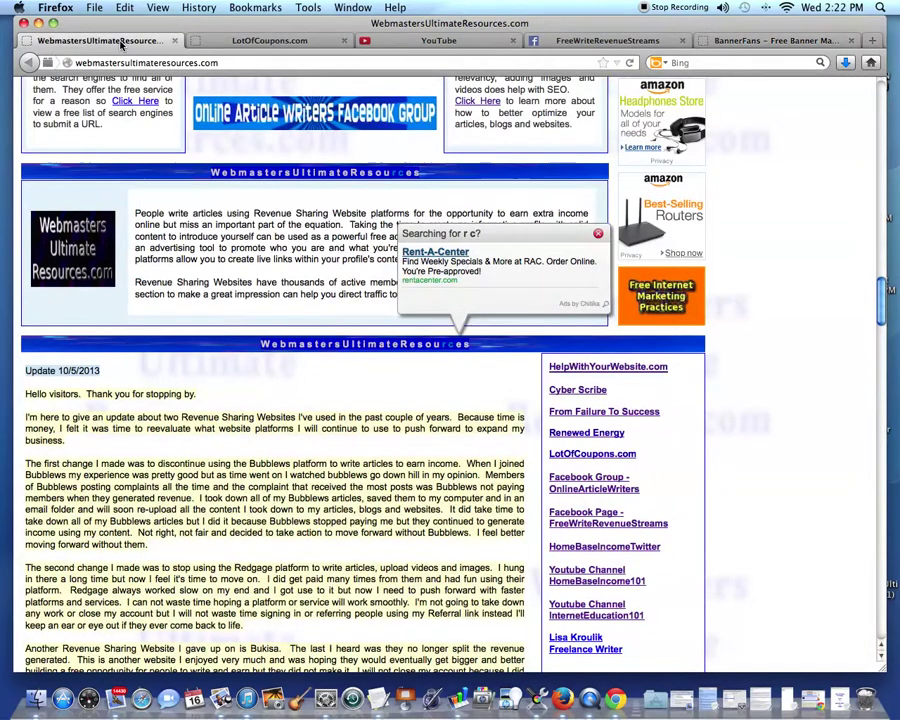
{"action": "right_click", "coordinate": [65, 251]}
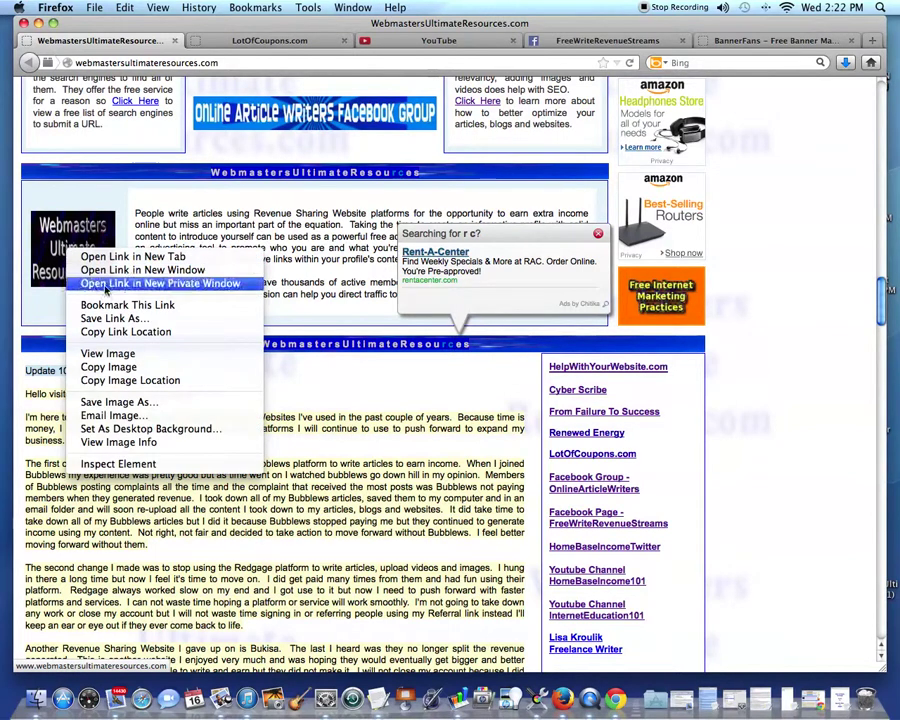
{"action": "left_click", "coordinate": [140, 381]}
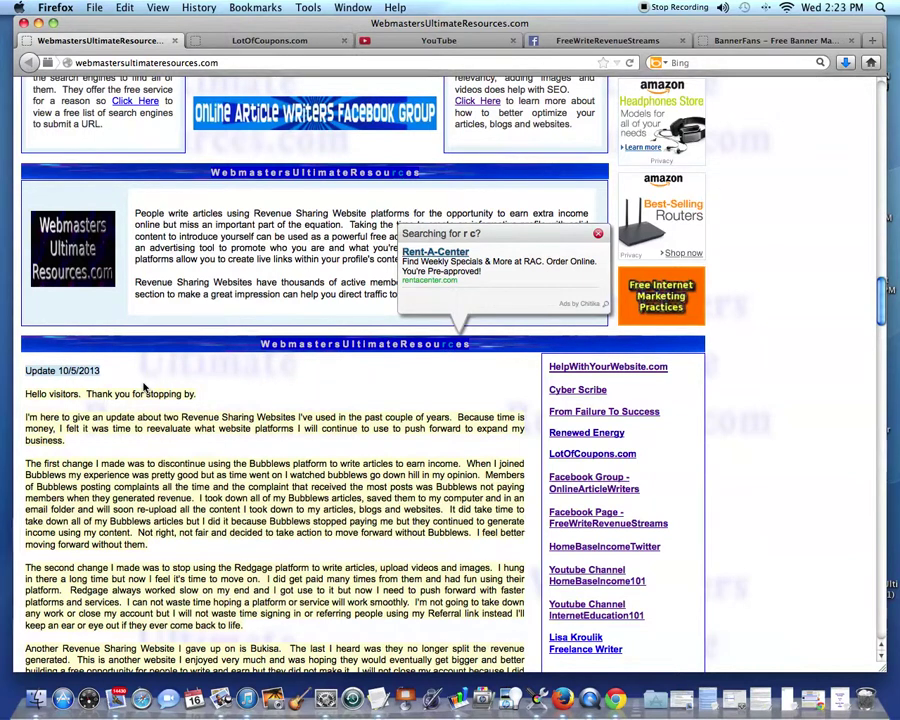
{"action": "key", "text": "super+Tab"}
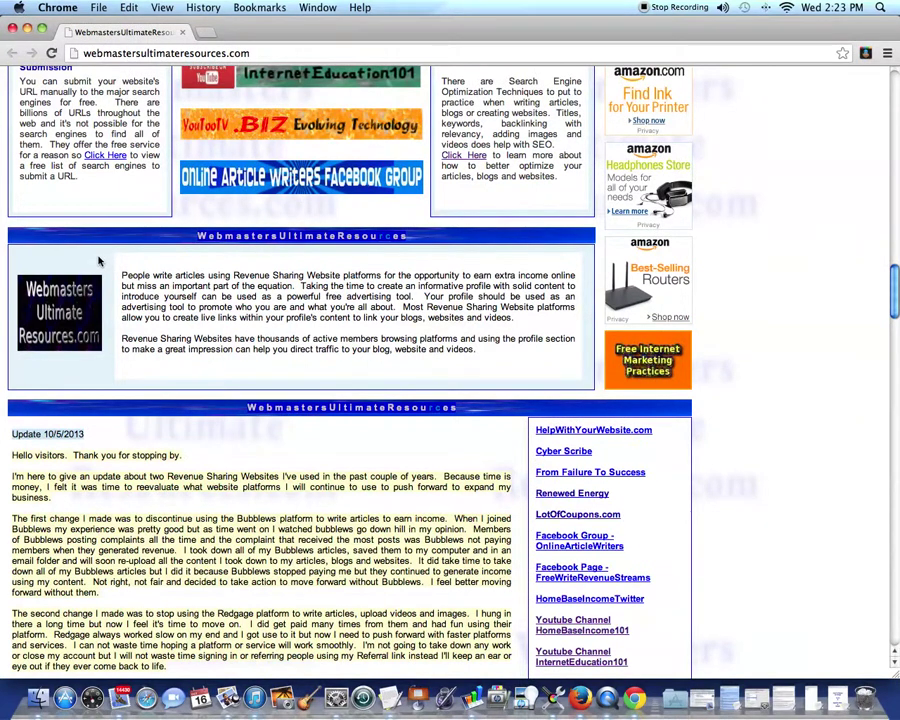
Step: Copy the logo's image URL in Chrome and minimize the Chrome window
{"action": "right_click", "coordinate": [64, 310]}
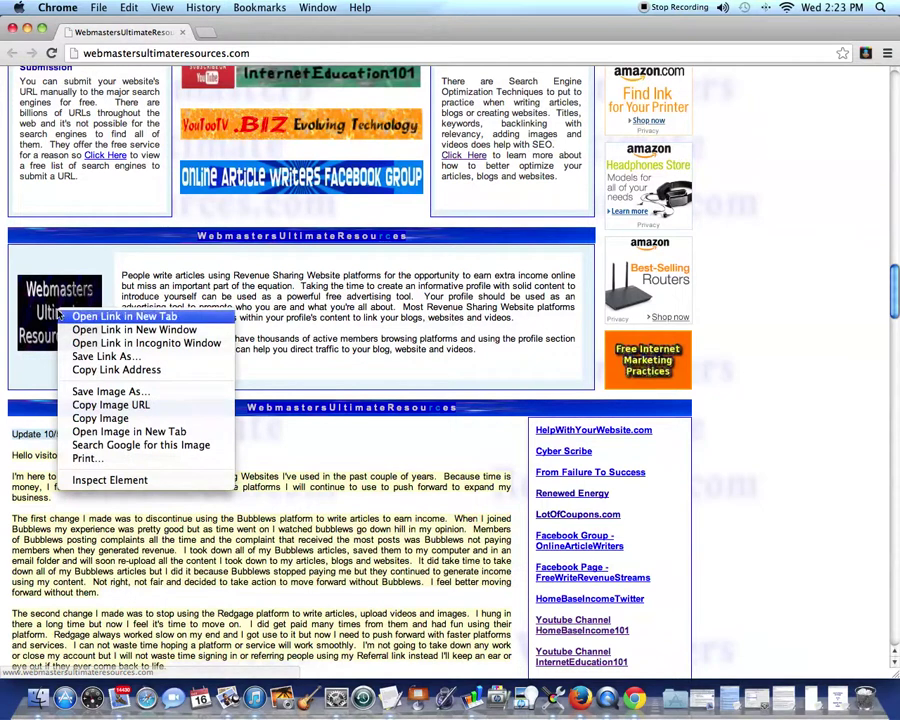
{"action": "left_click", "coordinate": [155, 405]}
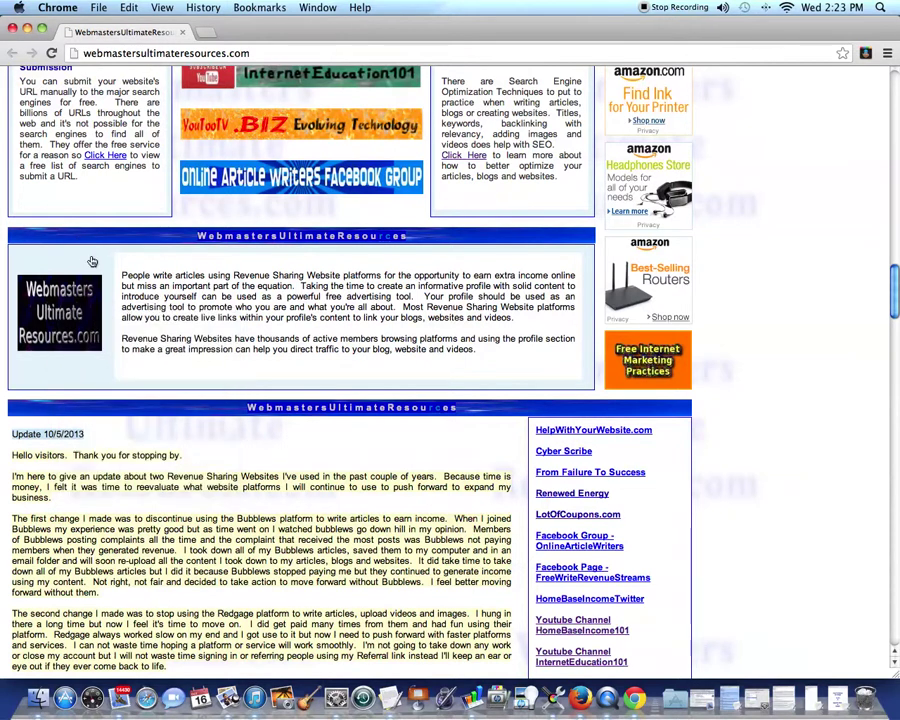
{"action": "left_click", "coordinate": [27, 28]}
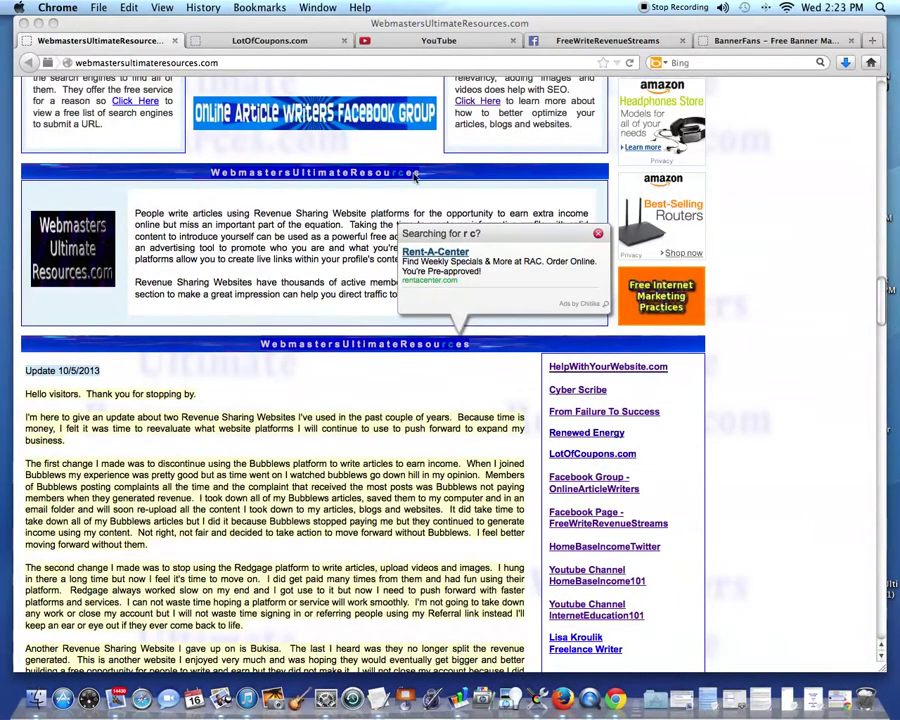
Step: Glance at the FreeWriteRevenueStreams Facebook page, then return to the BannerFans tab
{"action": "left_click", "coordinate": [770, 40]}
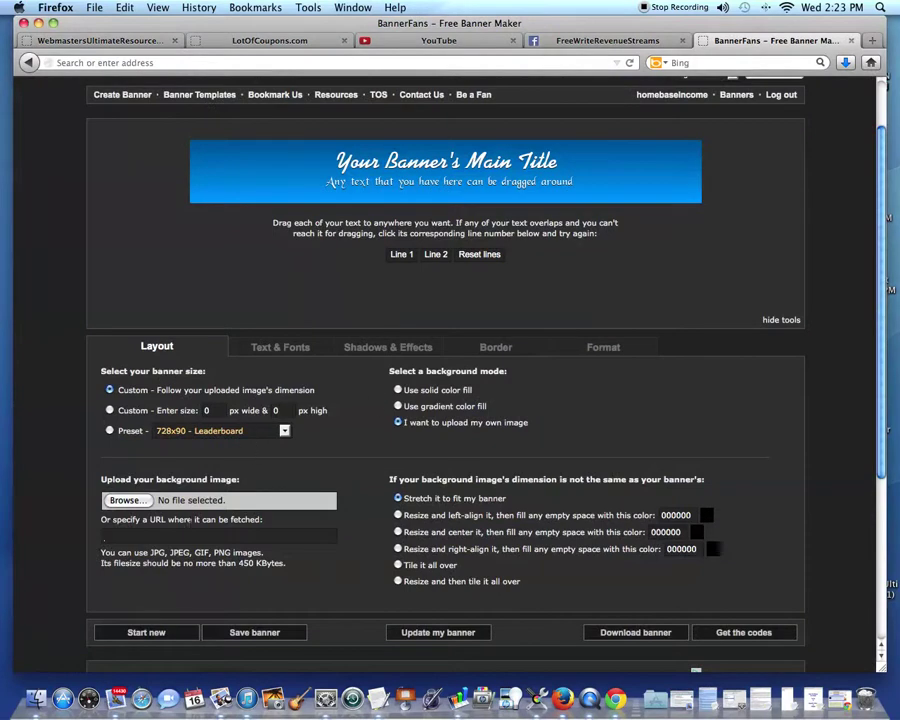
{"action": "left_click", "coordinate": [600, 40]}
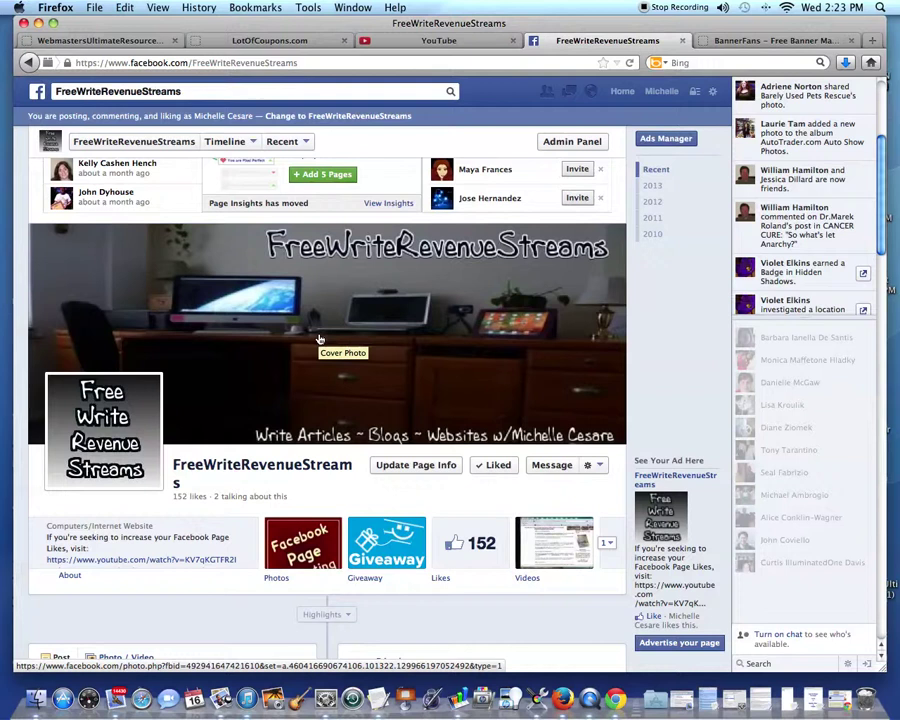
{"action": "left_click", "coordinate": [768, 44]}
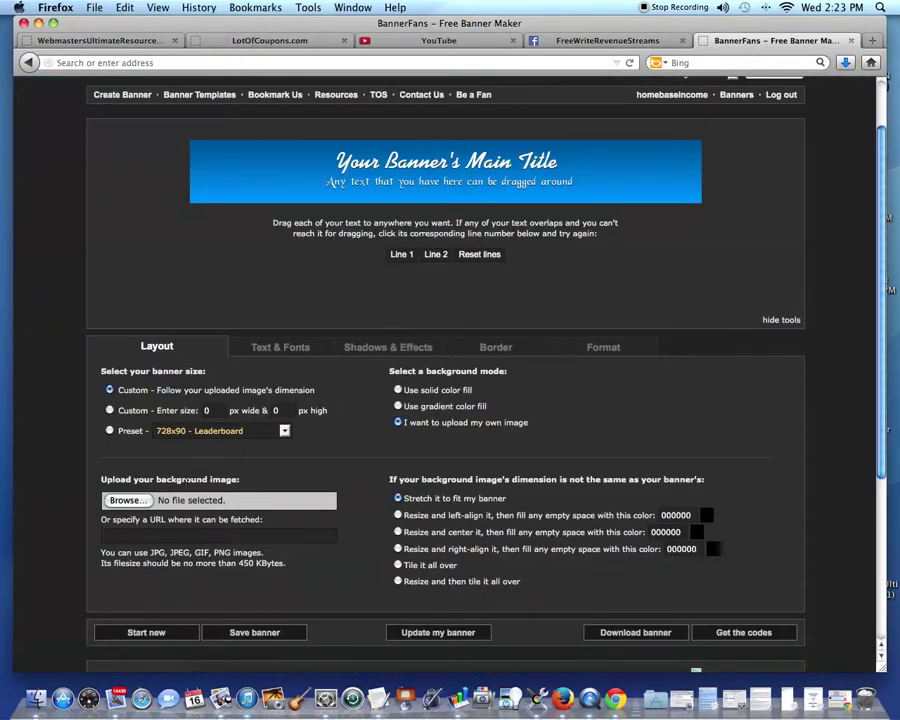
Step: Upload the FreeWriteRevenueStreams JPG from the computer as the banner background image
{"action": "left_click", "coordinate": [128, 500]}
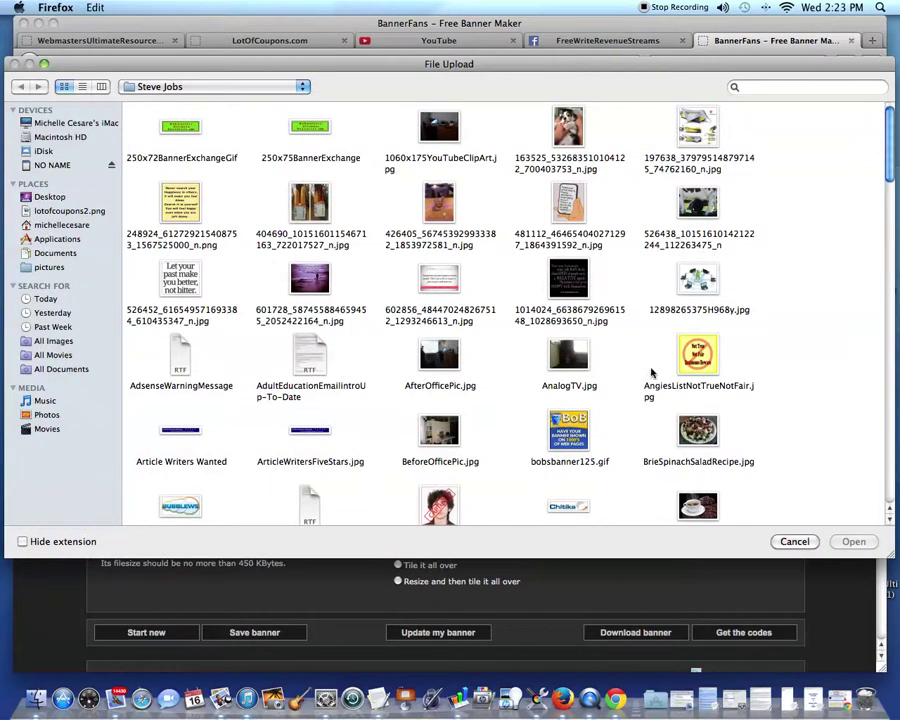
{"action": "scroll", "coordinate": [651, 372], "scroll_direction": "down", "scroll_amount": 10}
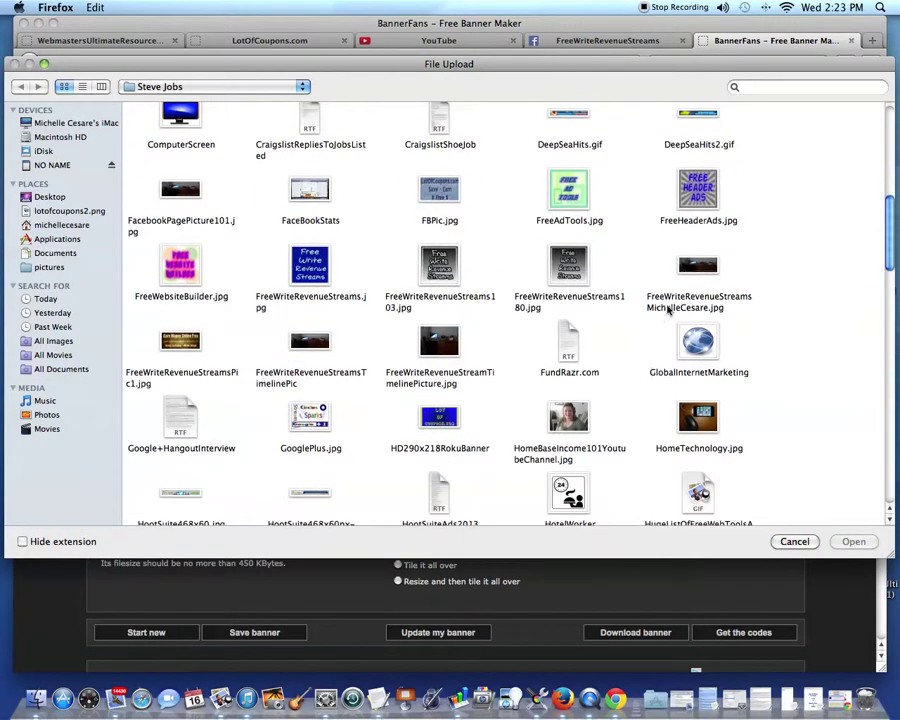
{"action": "left_click", "coordinate": [697, 268]}
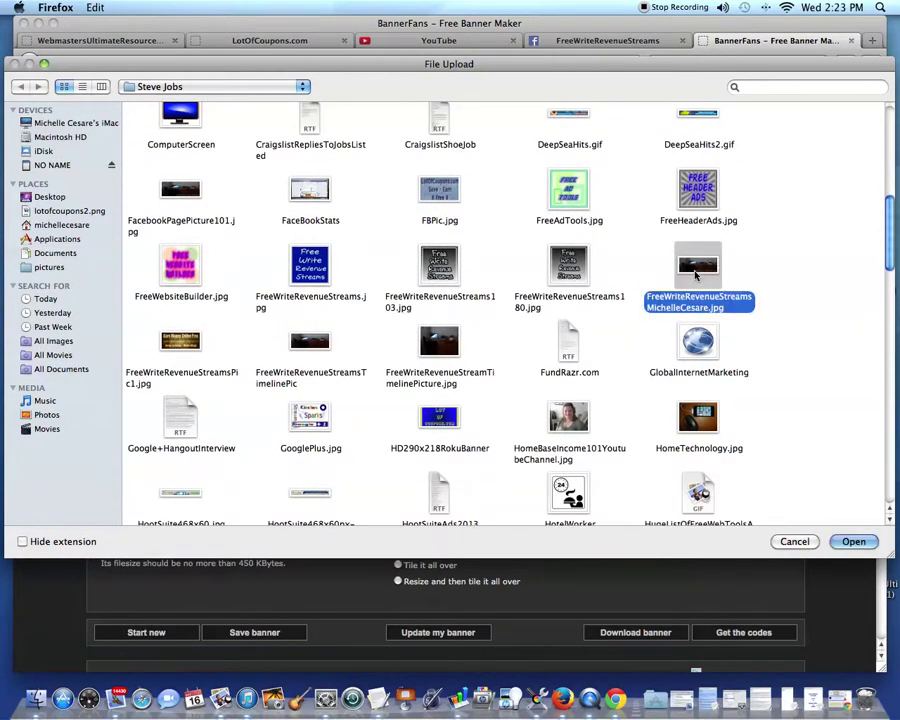
{"action": "left_click", "coordinate": [848, 541]}
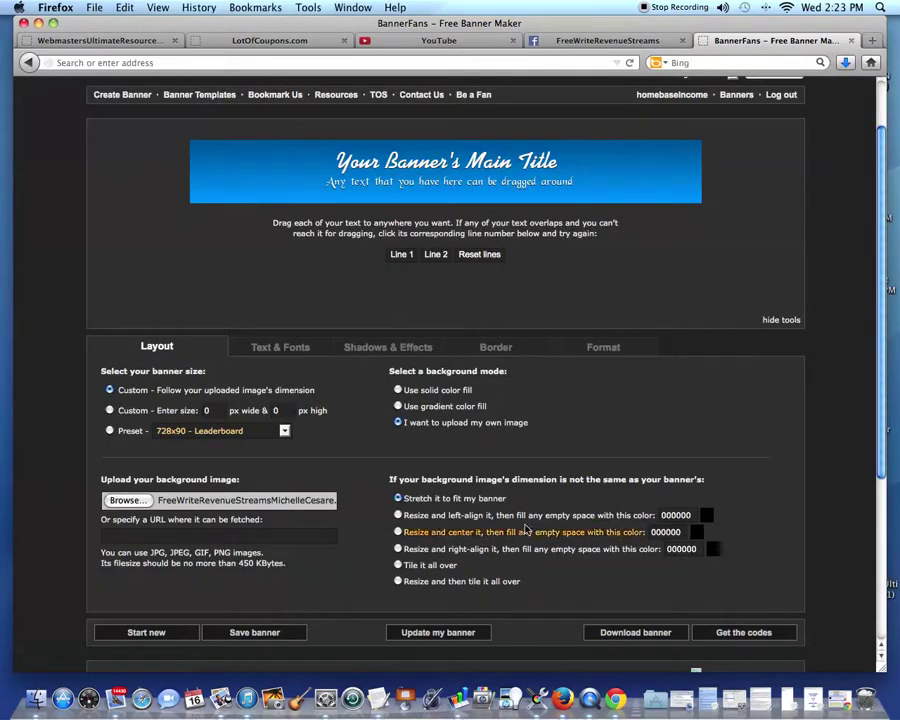
{"action": "scroll", "coordinate": [618, 374], "scroll_direction": "down", "scroll_amount": 5}
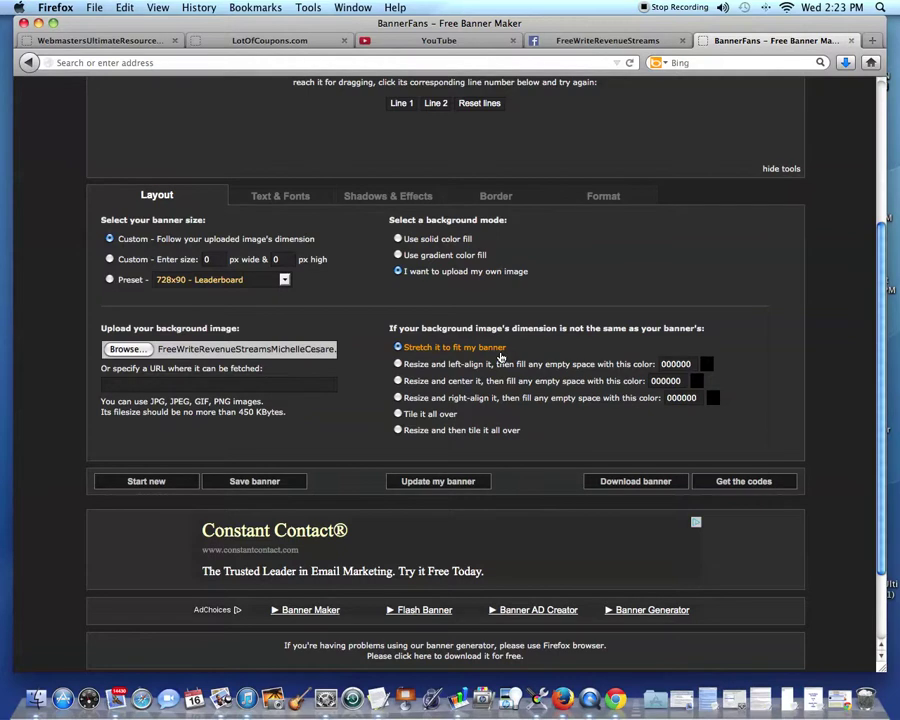
Step: Size the banner using the 728x90 - Leaderboard preset
{"action": "left_click", "coordinate": [284, 281]}
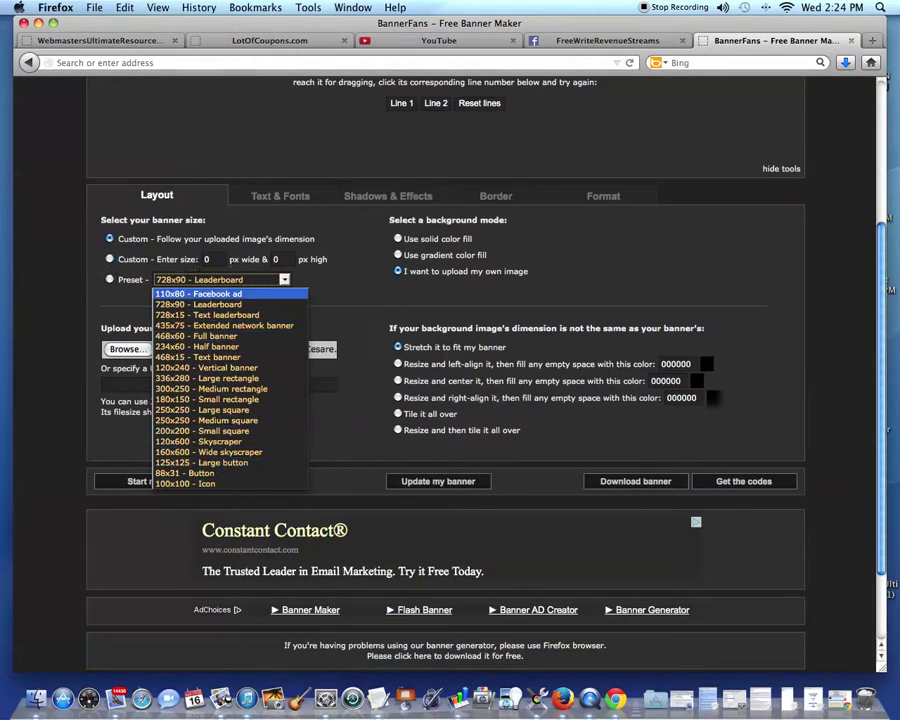
{"action": "left_click", "coordinate": [285, 306]}
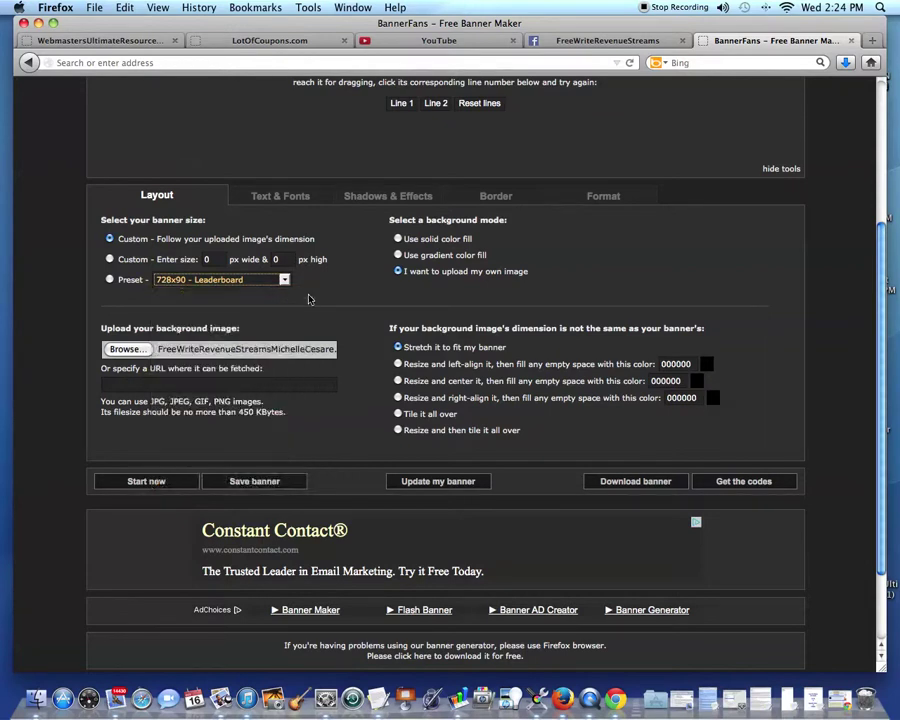
{"action": "left_click", "coordinate": [109, 281]}
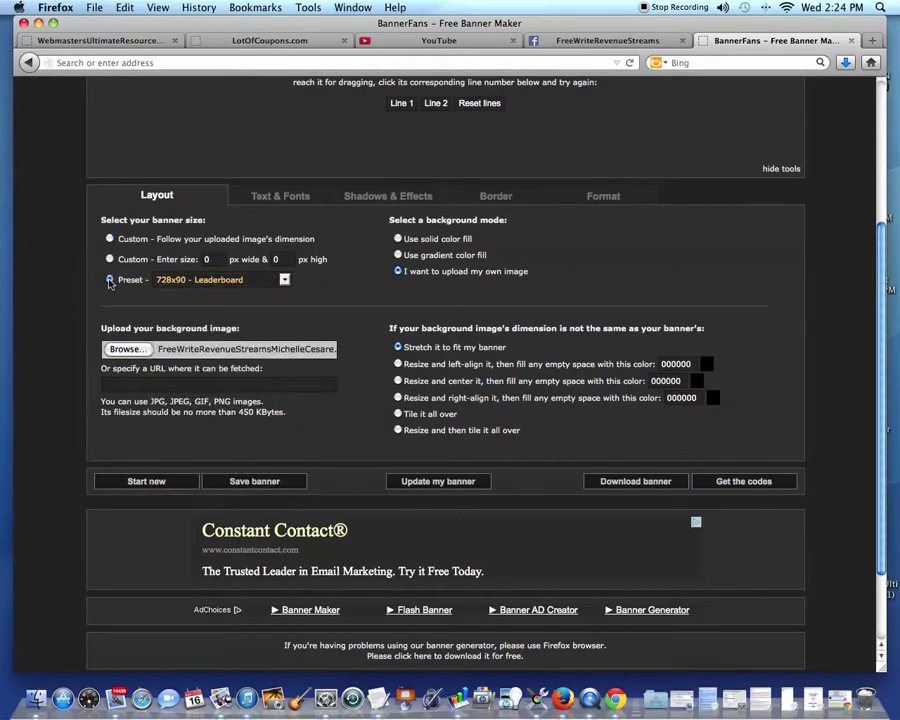
{"action": "scroll", "coordinate": [330, 290], "scroll_direction": "up", "scroll_amount": 5}
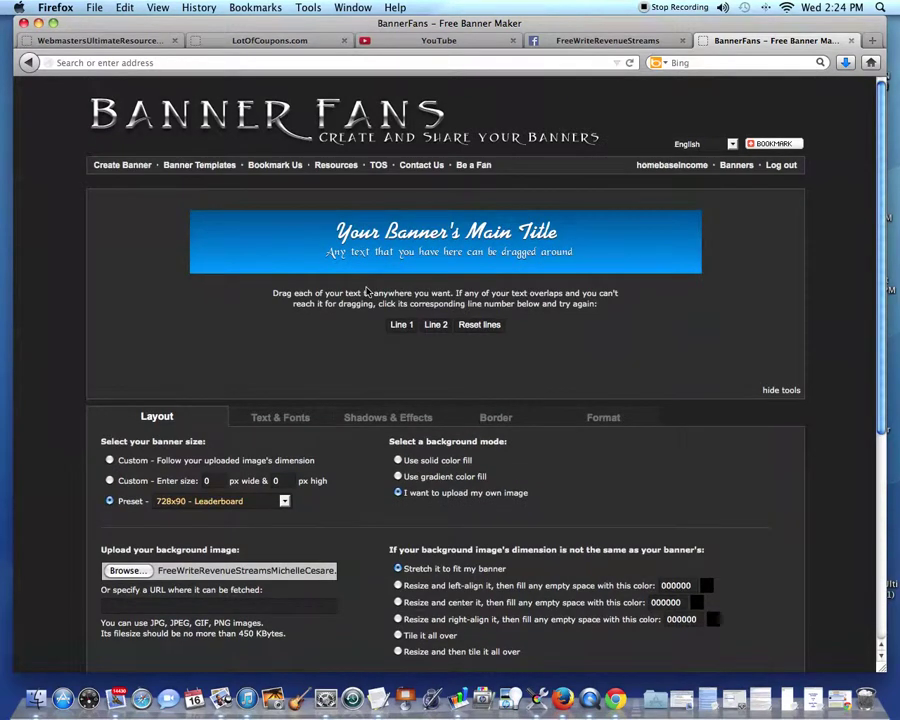
{"action": "scroll", "coordinate": [366, 292], "scroll_direction": "down", "scroll_amount": 2}
{"action": "scroll", "coordinate": [366, 292], "scroll_direction": "down", "scroll_amount": 1}
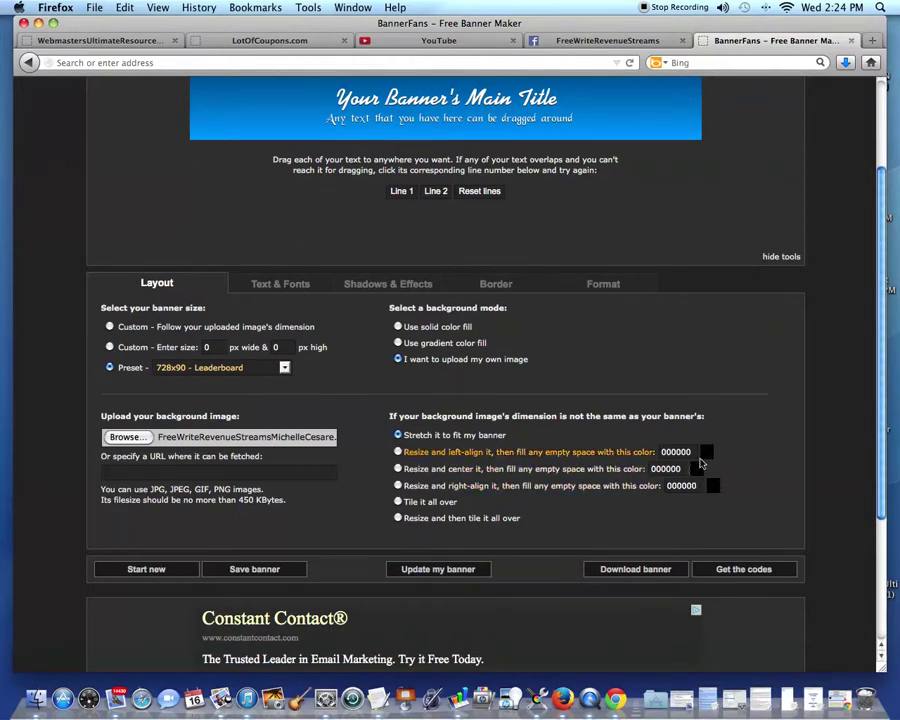
{"action": "left_click", "coordinate": [706, 453]}
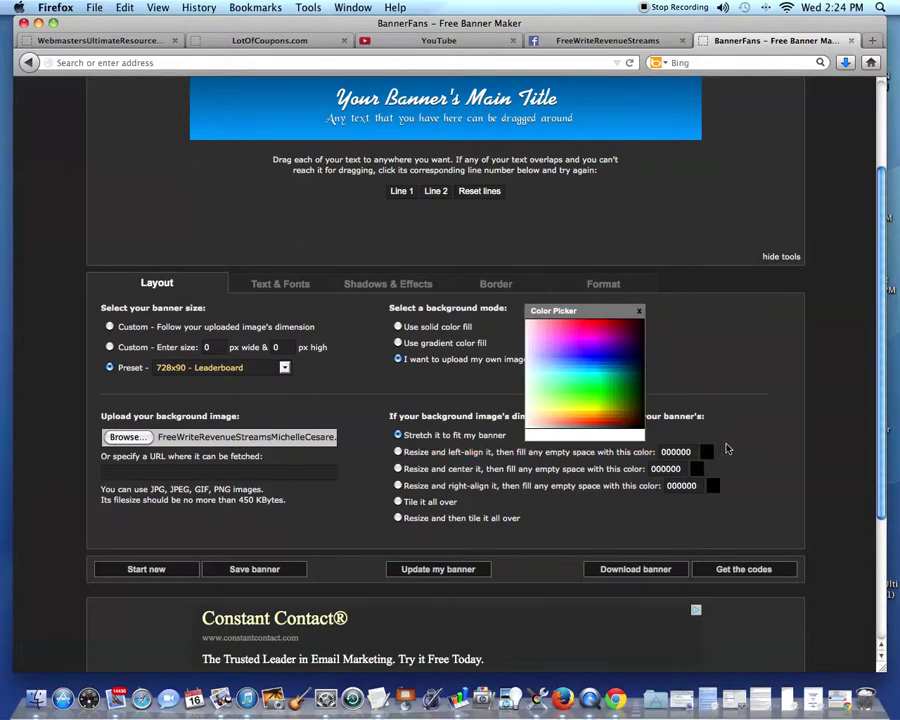
{"action": "left_click", "coordinate": [639, 311]}
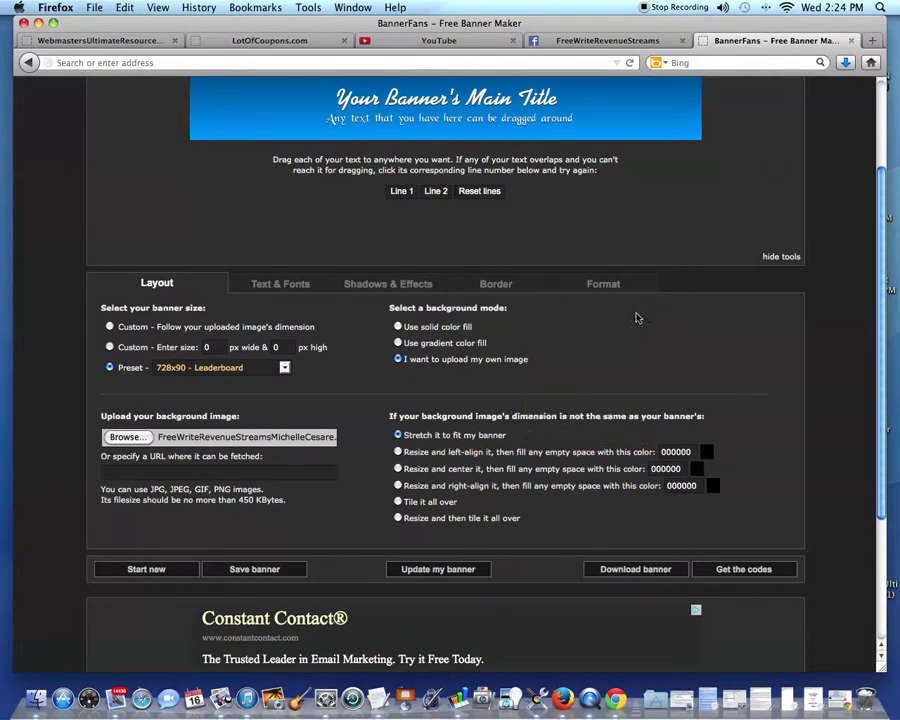
Step: Refresh the preview, drag the main title to the upper left and shift the second line right
{"action": "left_click", "coordinate": [434, 570]}
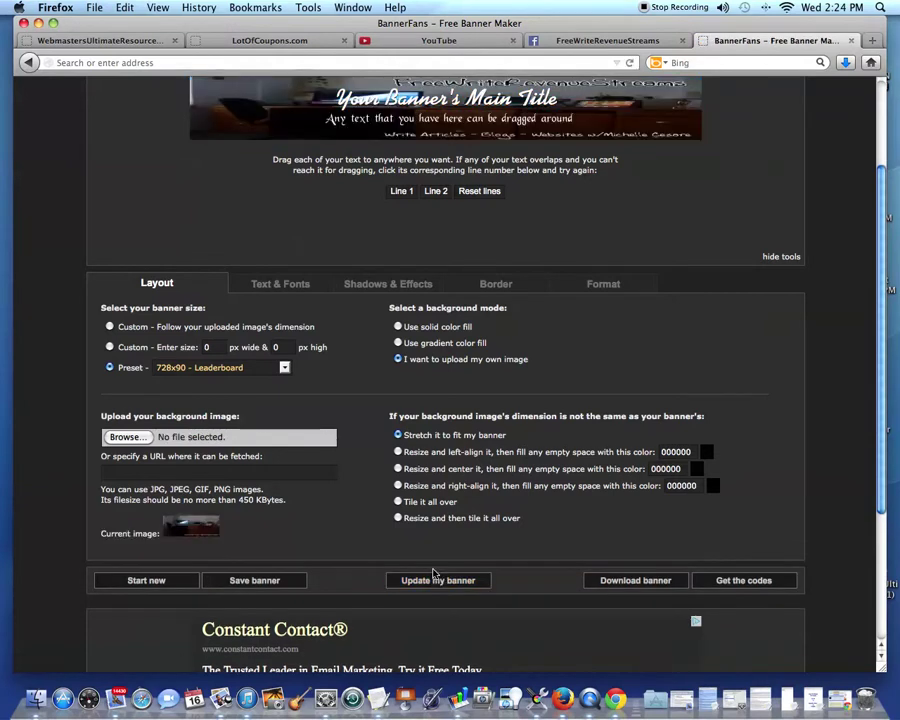
{"action": "scroll", "coordinate": [604, 430], "scroll_direction": "up", "scroll_amount": 2}
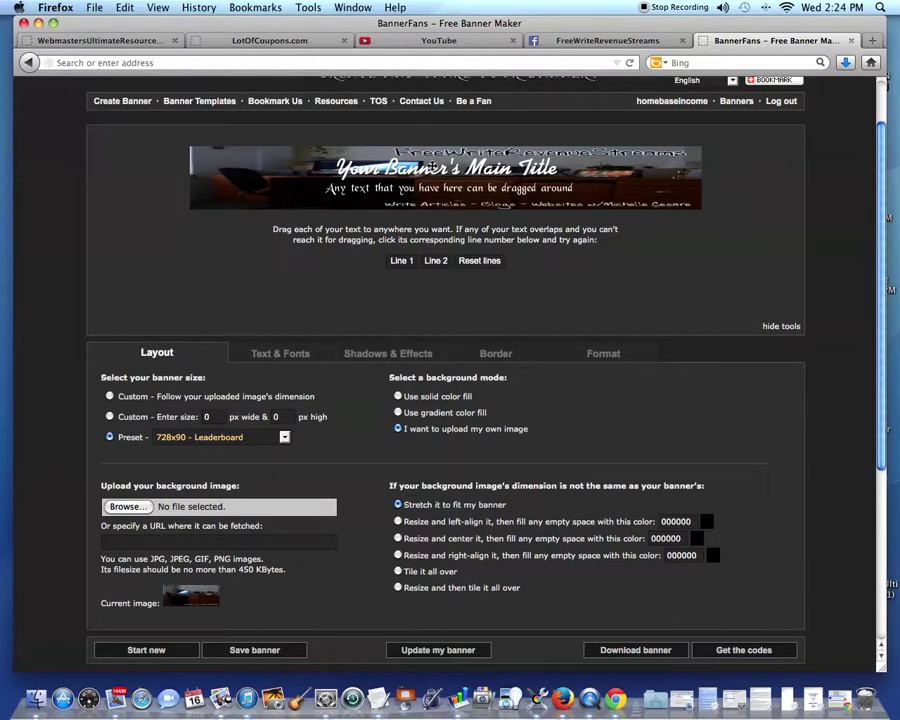
{"action": "left_click_drag", "start_coordinate": [432, 166], "coordinate": [302, 162]}
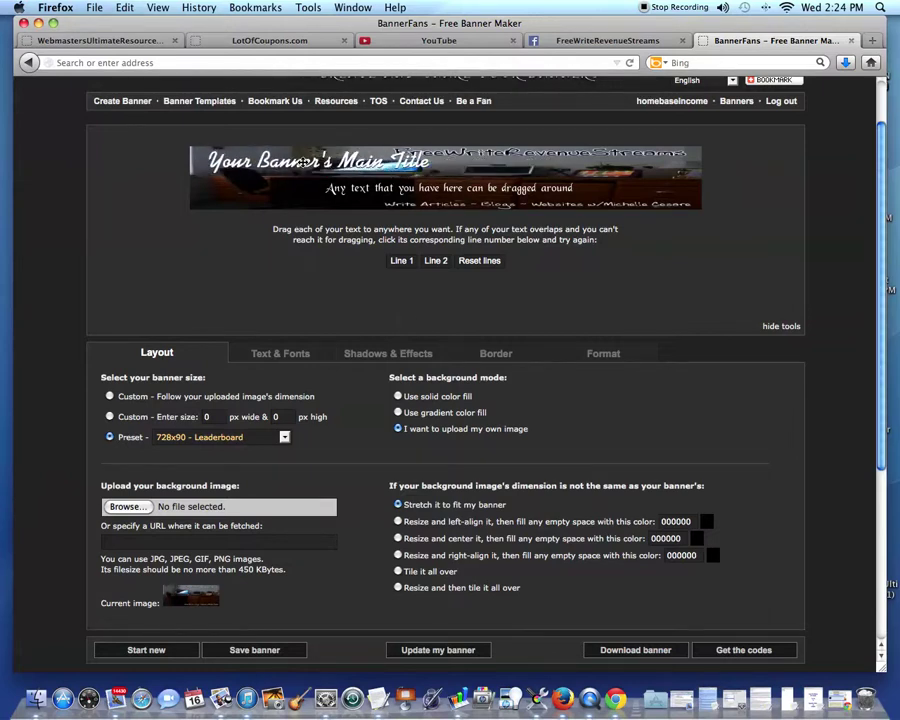
{"action": "left_click_drag", "start_coordinate": [359, 188], "coordinate": [435, 186]}
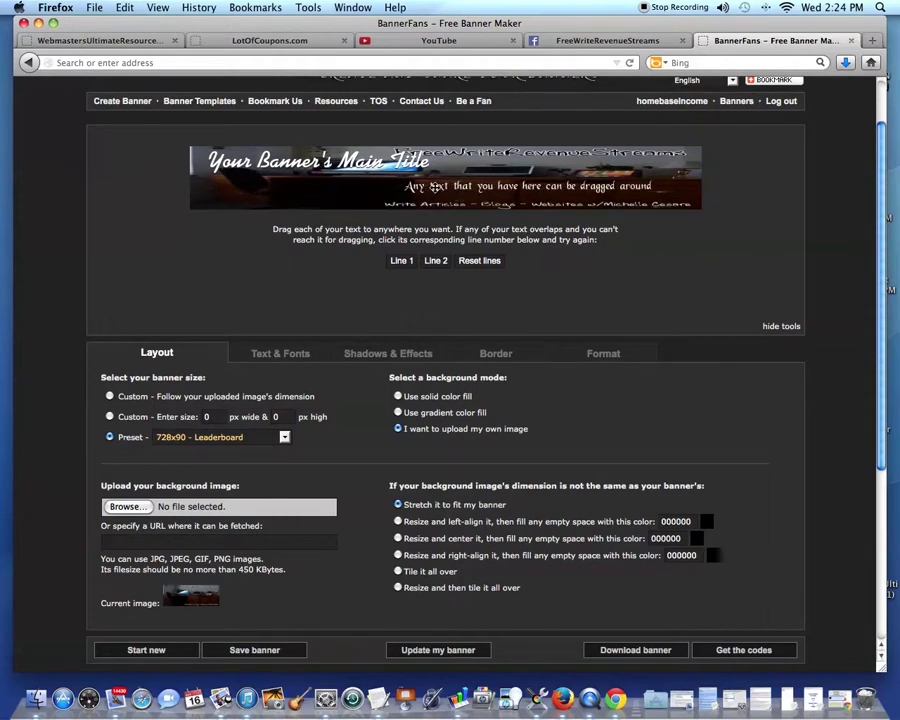
Step: On the Text & Fonts tab, delete all of Line 2's text
{"action": "left_click", "coordinate": [282, 355]}
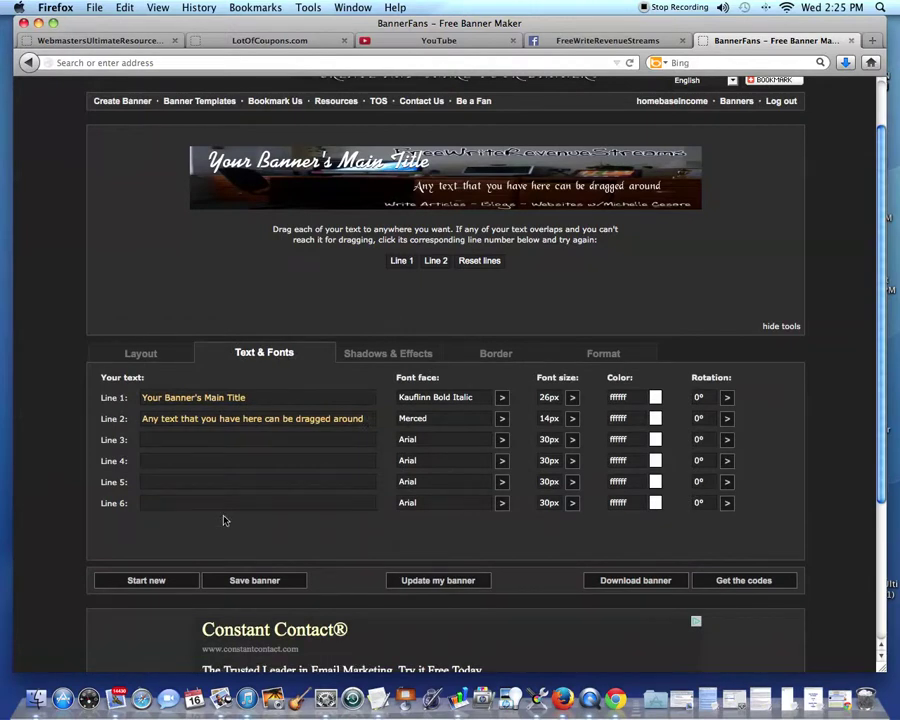
{"action": "triple_click", "coordinate": [190, 418]}
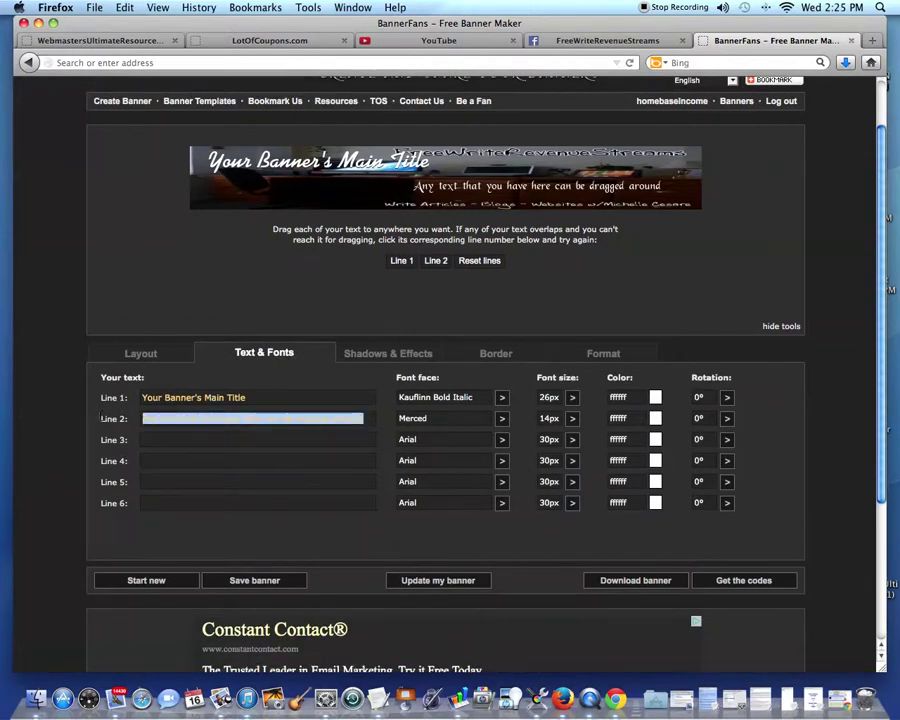
{"action": "key", "text": "BackSpace"}
Step: Change Line 1's text to 'Testing Banner Sizes'
{"action": "triple_click", "coordinate": [261, 397]}
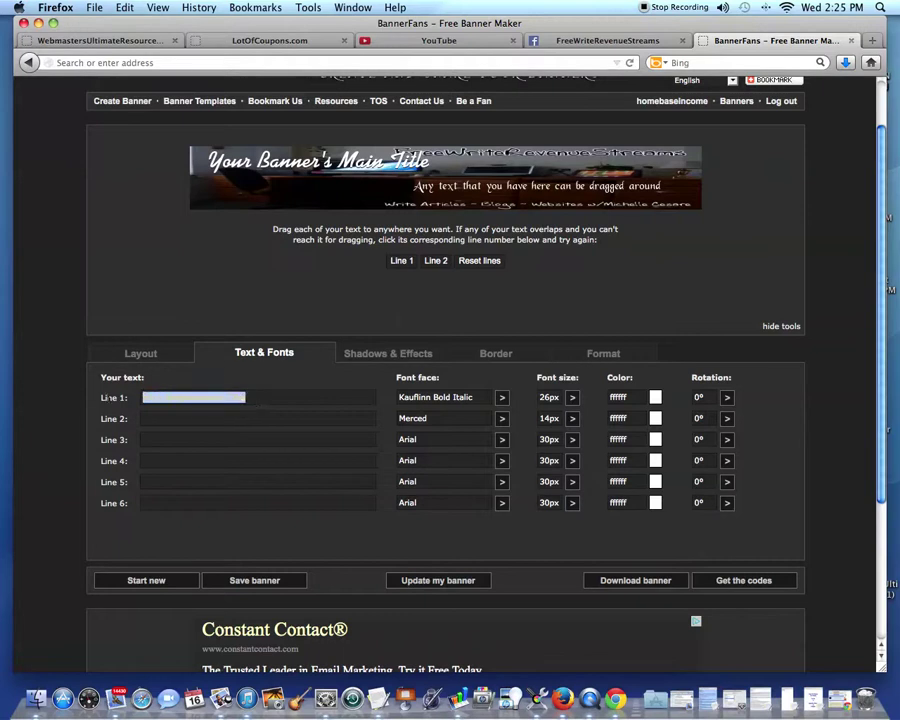
{"action": "key", "text": "BackSpace"}
{"action": "type", "text": "Testing Banner Six"}
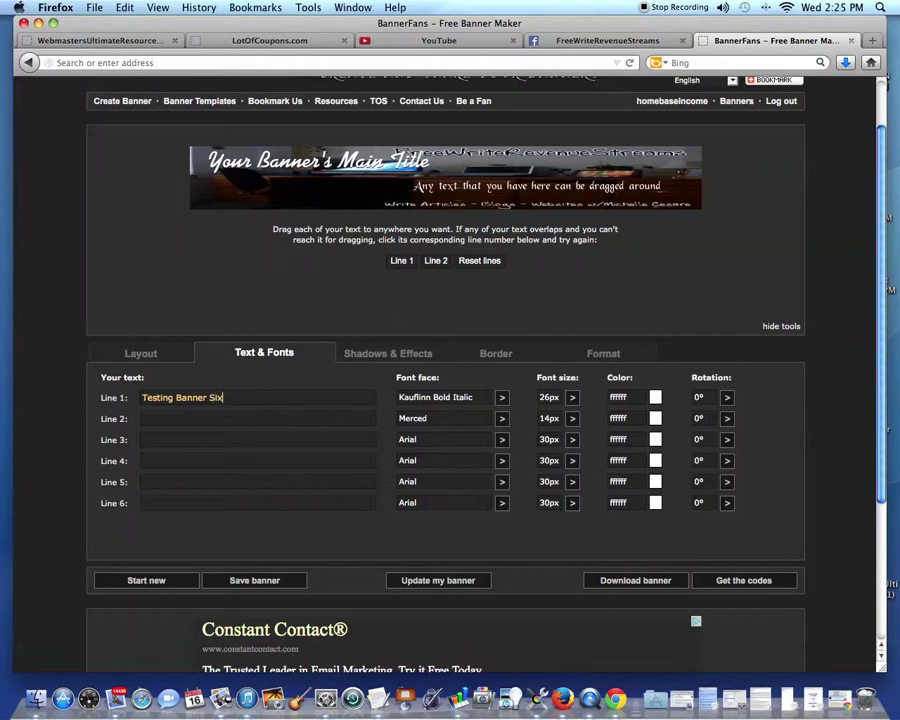
{"action": "key", "text": "BackSpace"}
Step: Set Line 1's font face to ALCOHOLE from the Wavy font category
{"action": "left_click", "coordinate": [501, 397]}
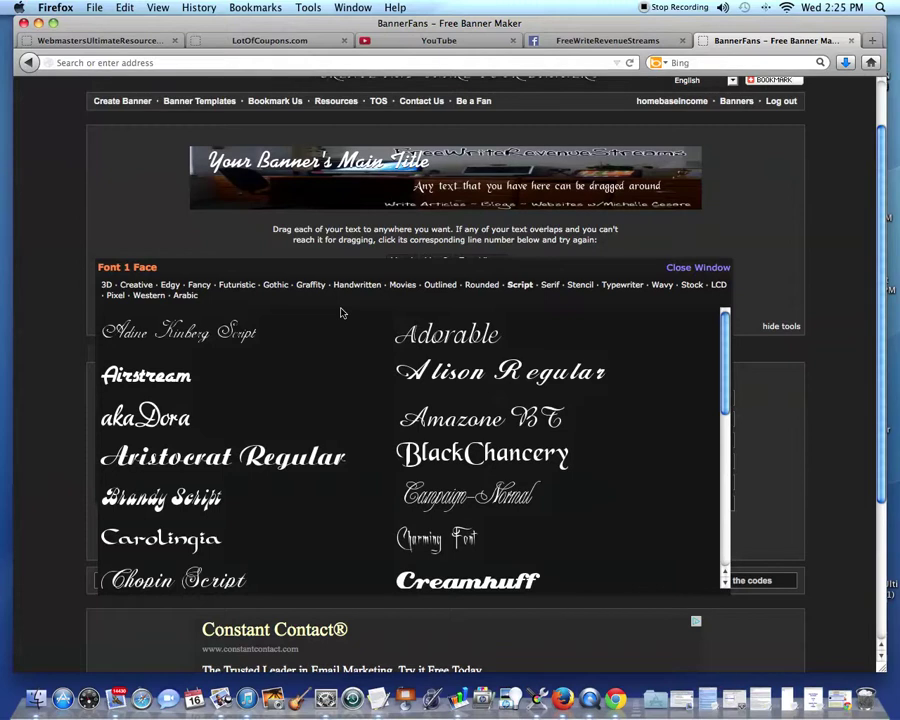
{"action": "left_click", "coordinate": [661, 285]}
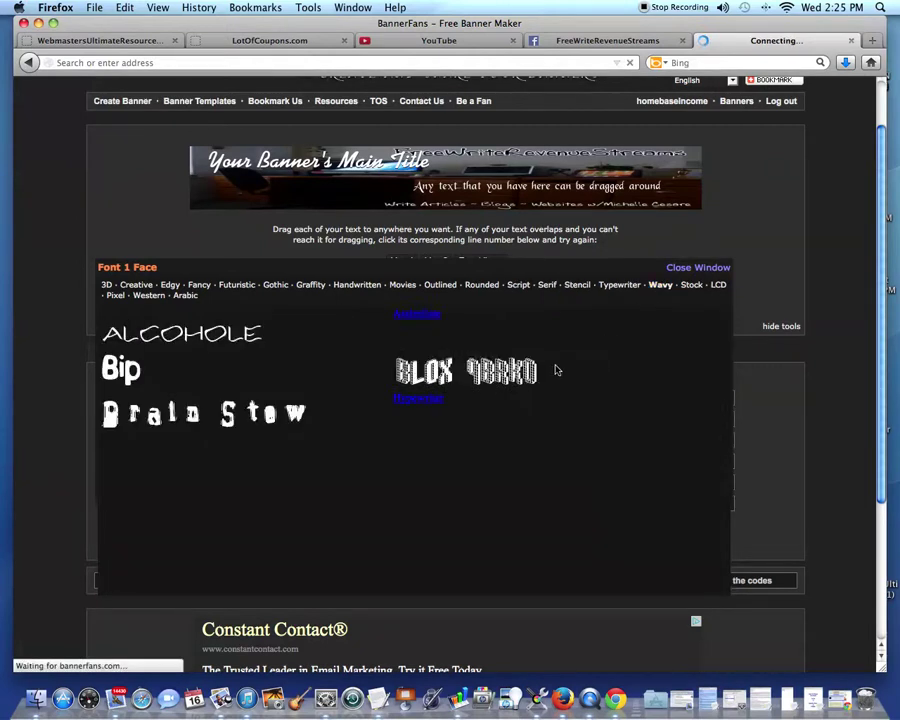
{"action": "left_click", "coordinate": [240, 337]}
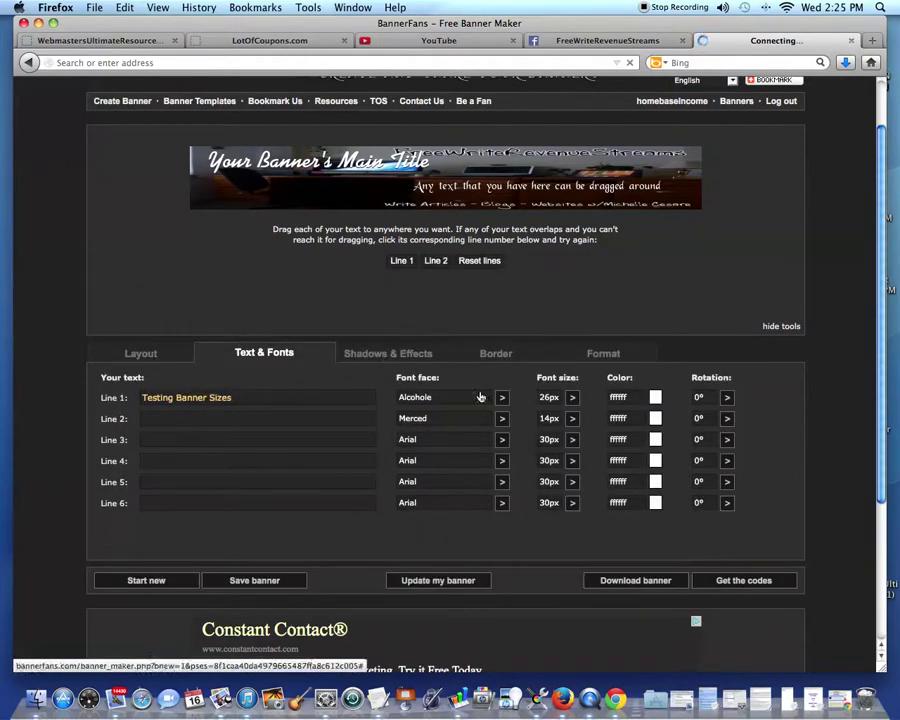
Step: Give Line 1 the colour ff00ff and a 20° rotation
{"action": "left_click", "coordinate": [572, 399]}
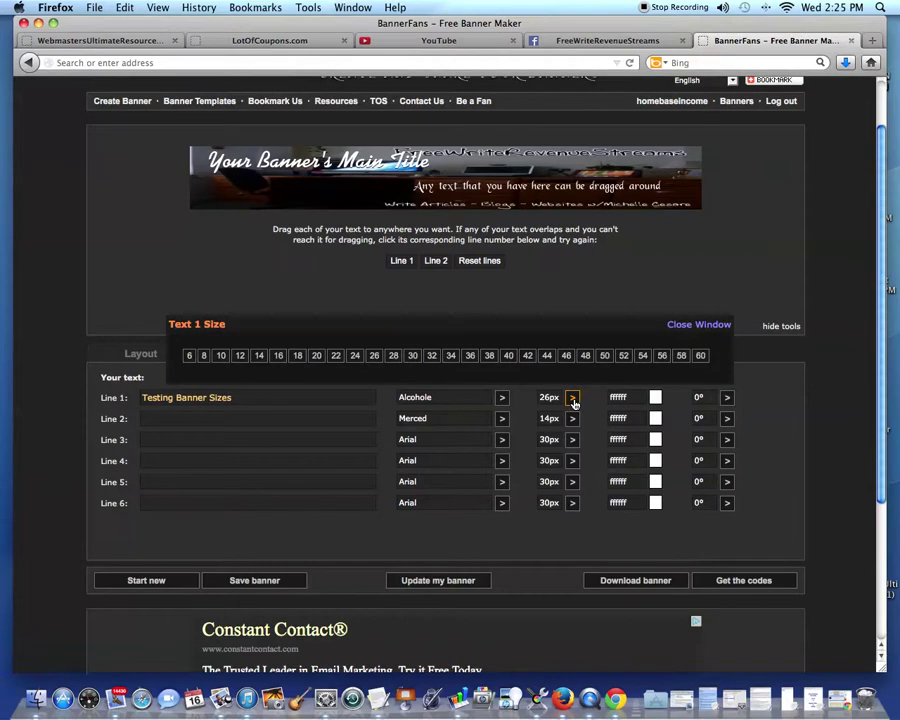
{"action": "left_click", "coordinate": [655, 397]}
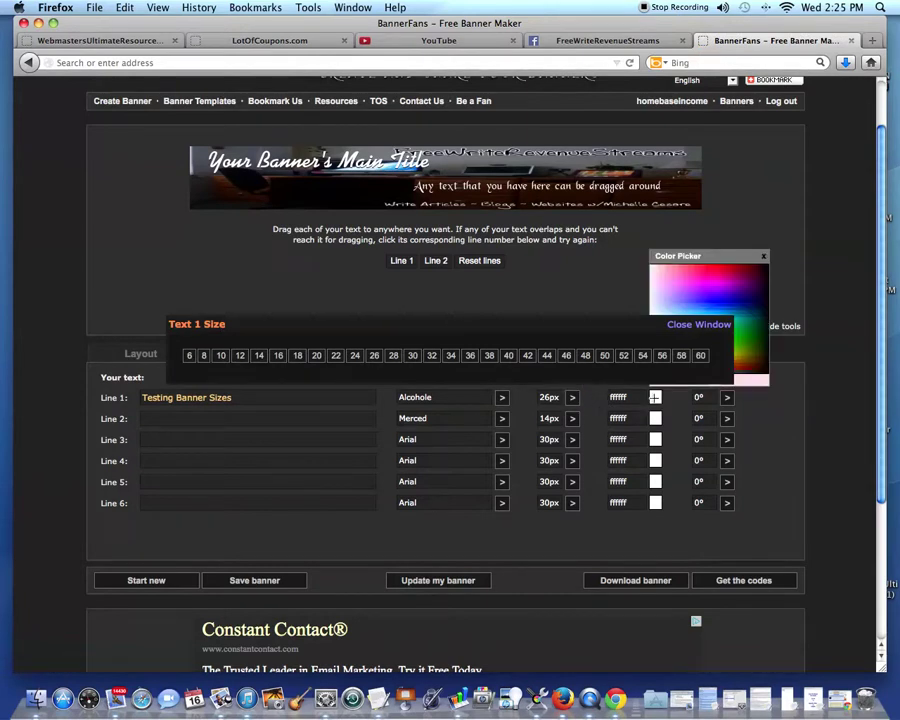
{"action": "left_click", "coordinate": [724, 284]}
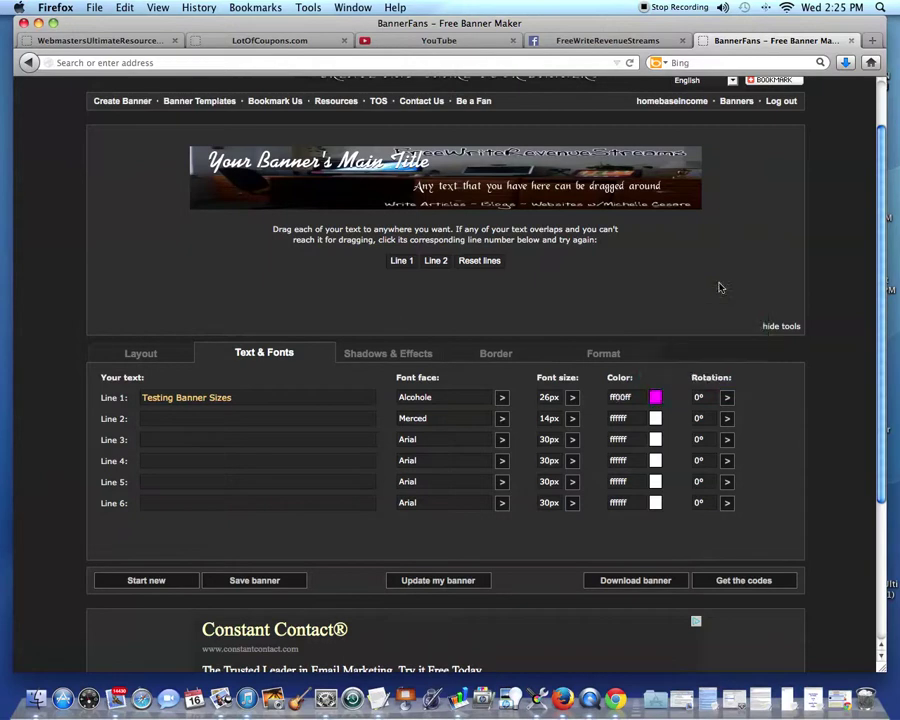
{"action": "left_click", "coordinate": [727, 399]}
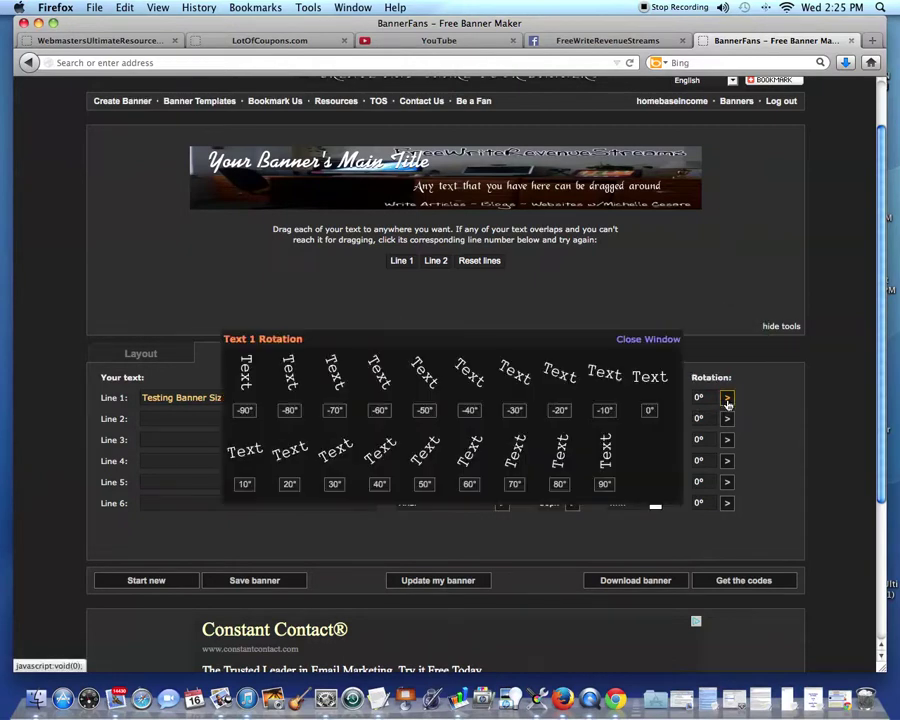
{"action": "left_click", "coordinate": [289, 485]}
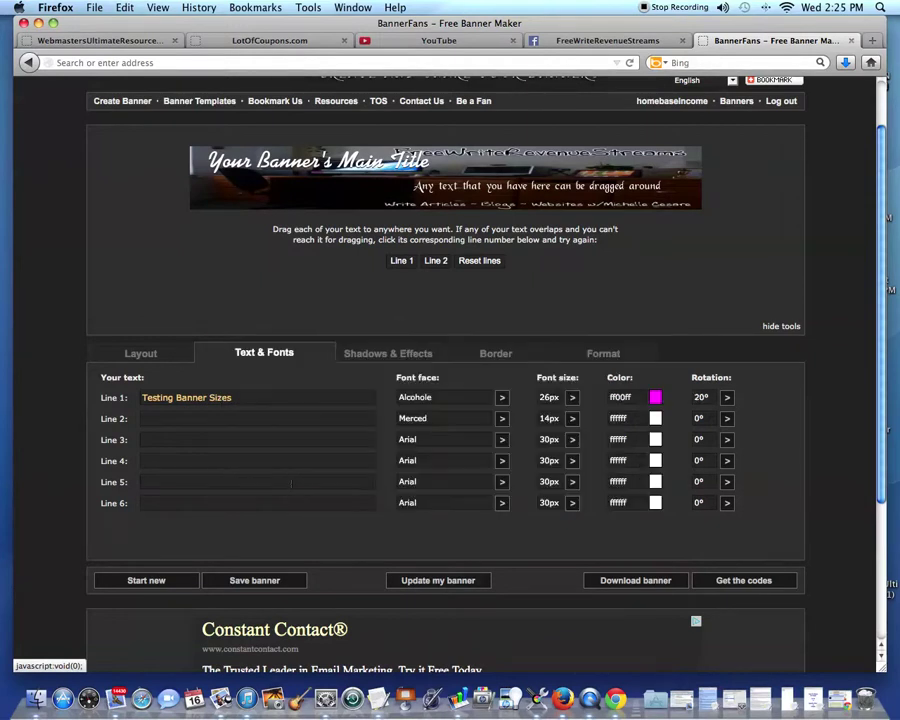
Step: Set Line 1 rotation to -10° and place the magenta text across the banner's top
{"action": "left_click", "coordinate": [452, 584]}
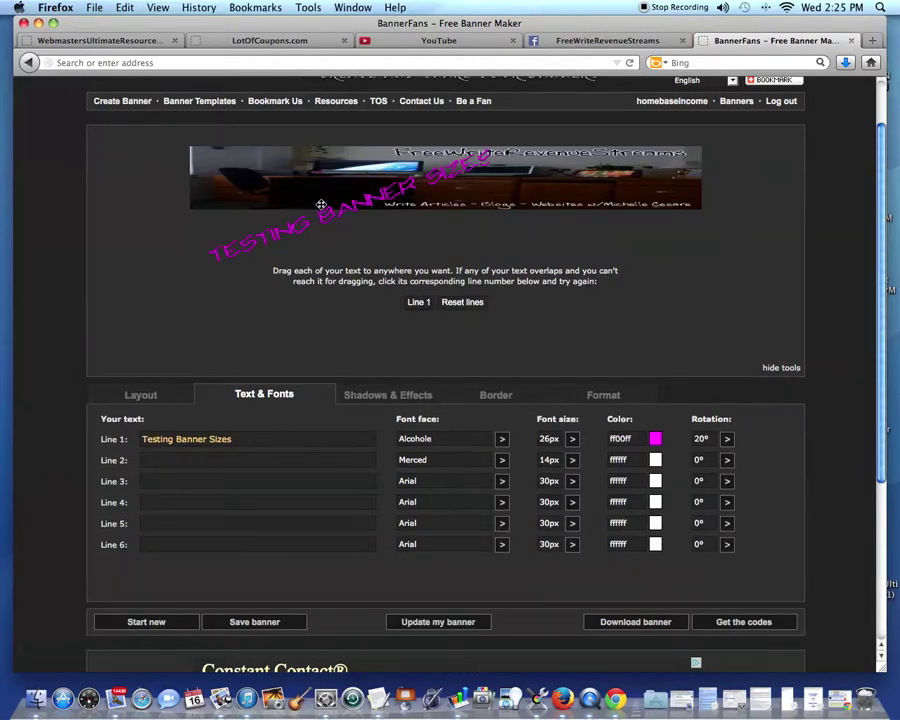
{"action": "left_click_drag", "start_coordinate": [340, 210], "coordinate": [434, 189]}
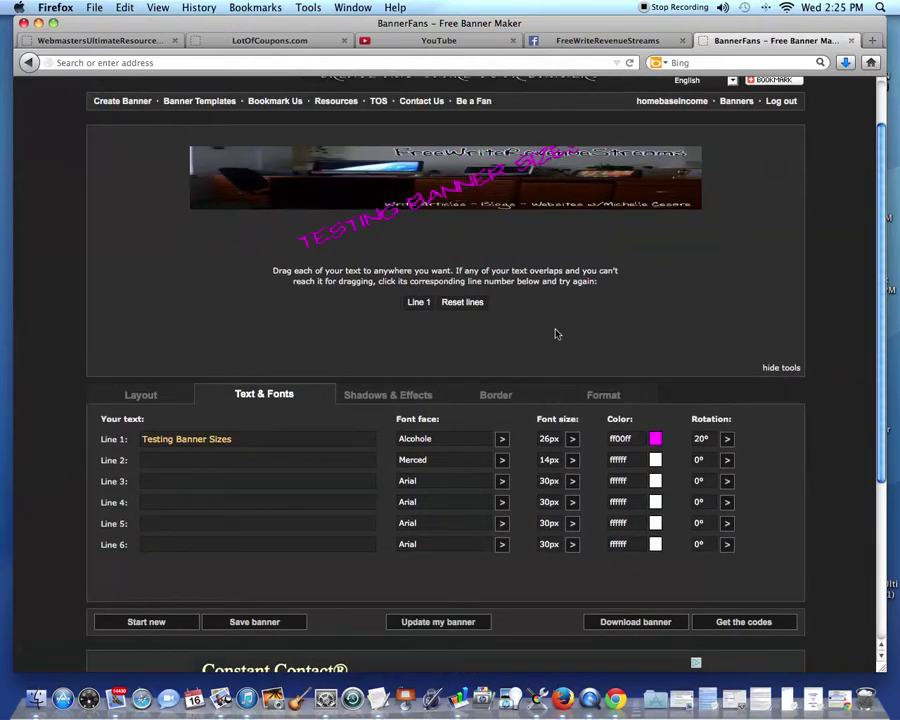
{"action": "left_click", "coordinate": [725, 440]}
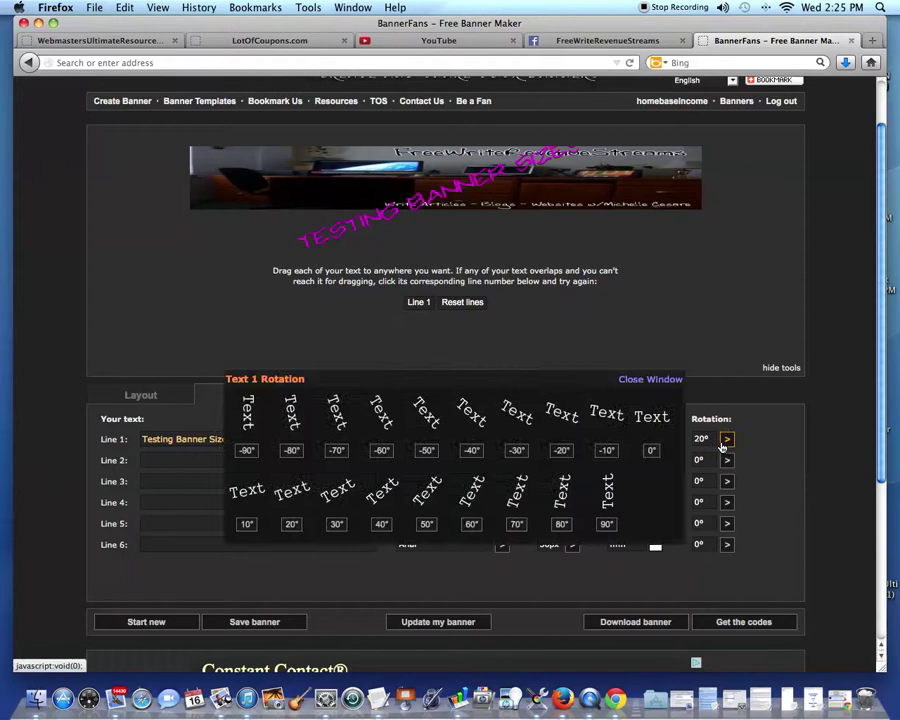
{"action": "left_click", "coordinate": [606, 450]}
{"action": "left_click", "coordinate": [438, 621]}
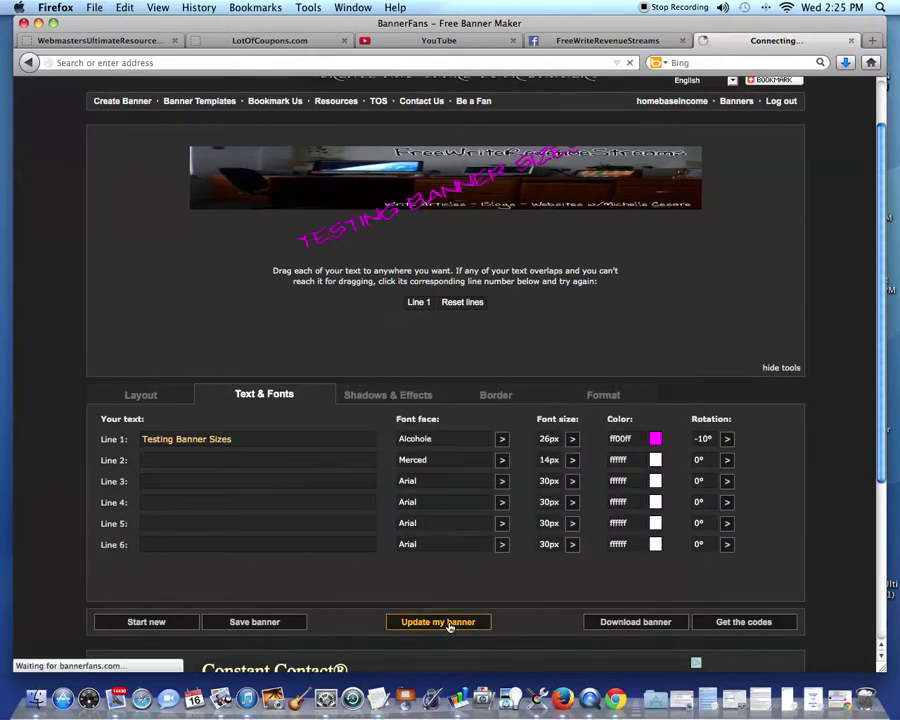
{"action": "left_click_drag", "start_coordinate": [434, 172], "coordinate": [428, 177]}
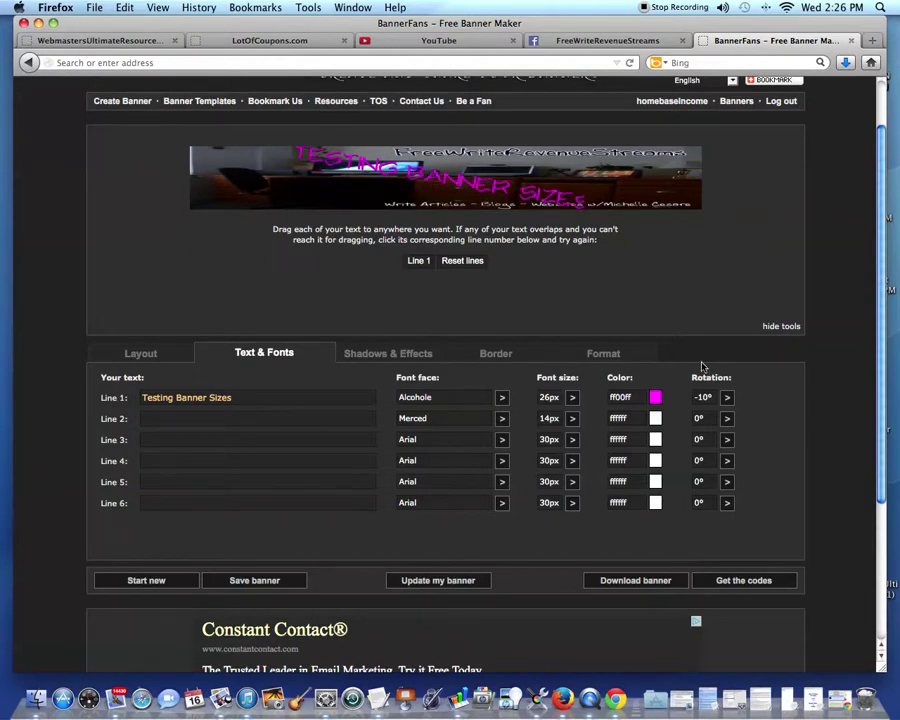
Step: Show the Border options under Shadows & Effects, left at None, briefly checking the TextEdit resize note
{"action": "left_click", "coordinate": [385, 355]}
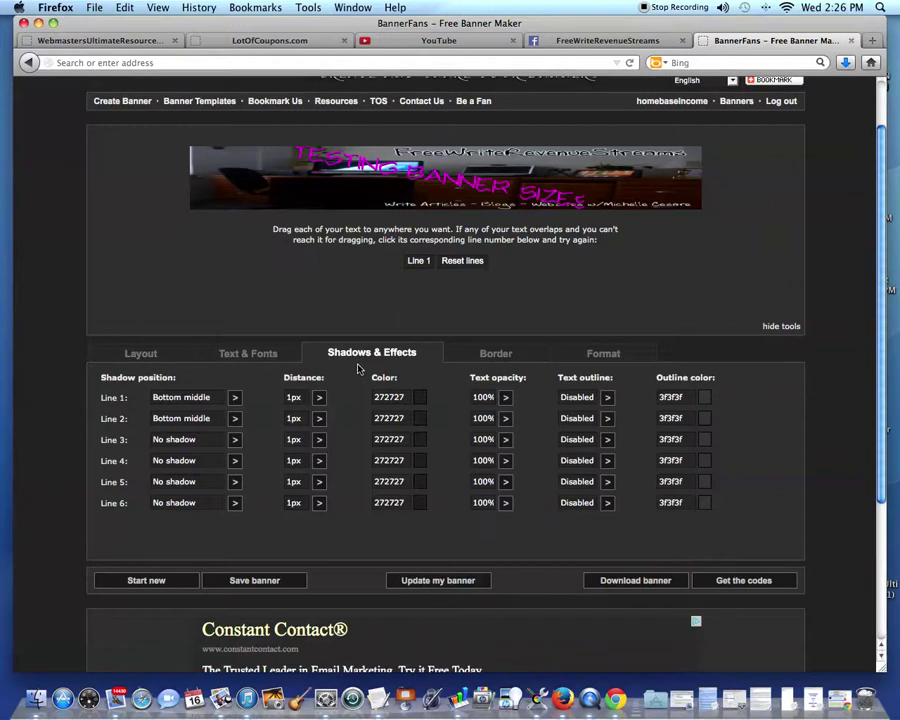
{"action": "left_click", "coordinate": [506, 356]}
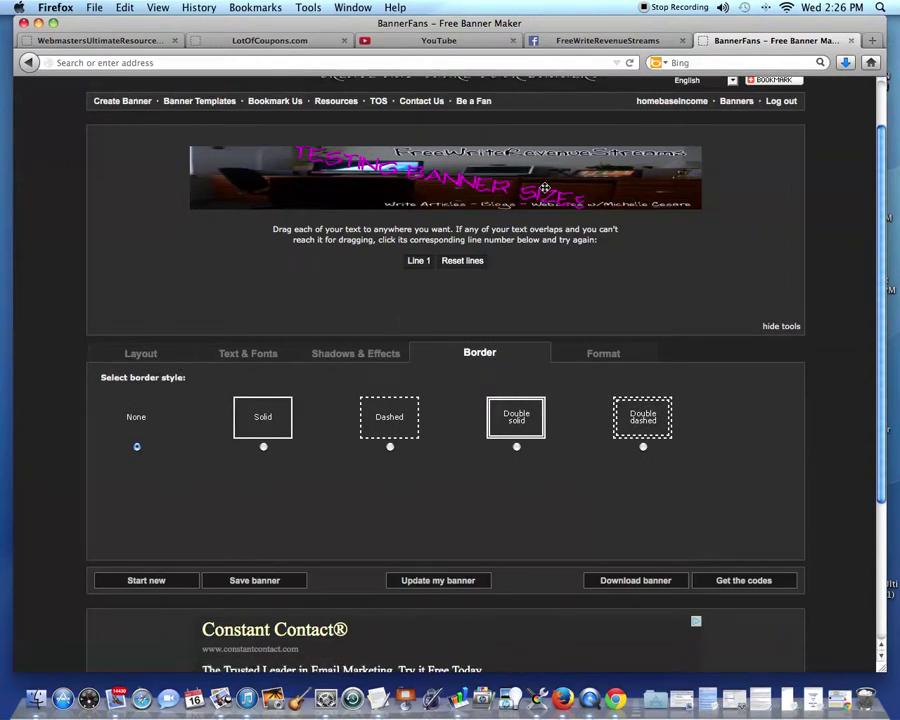
{"action": "left_click", "coordinate": [813, 699]}
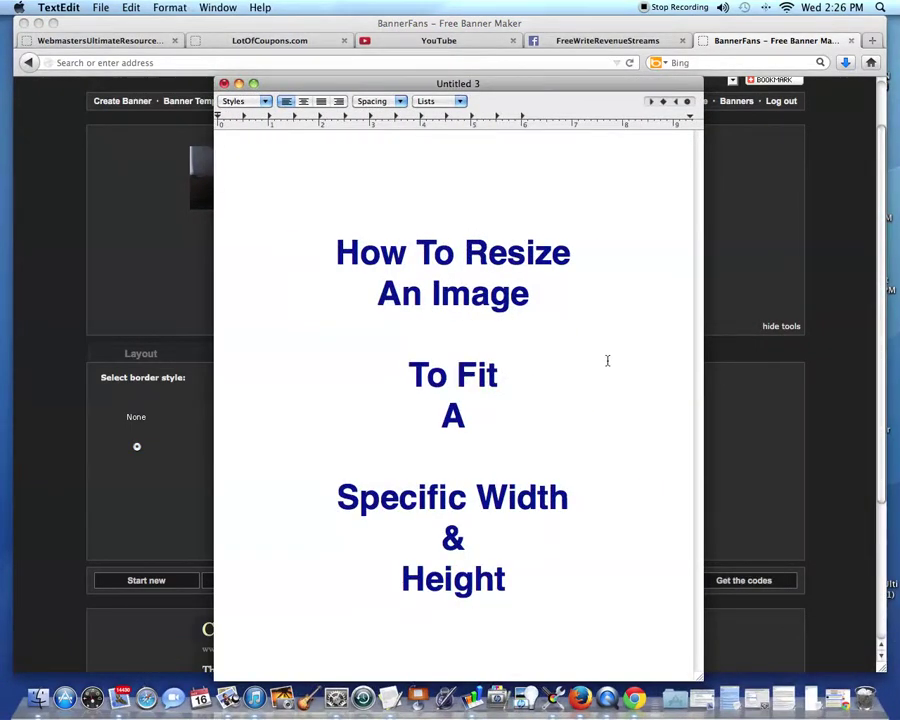
{"action": "left_click", "coordinate": [238, 83]}
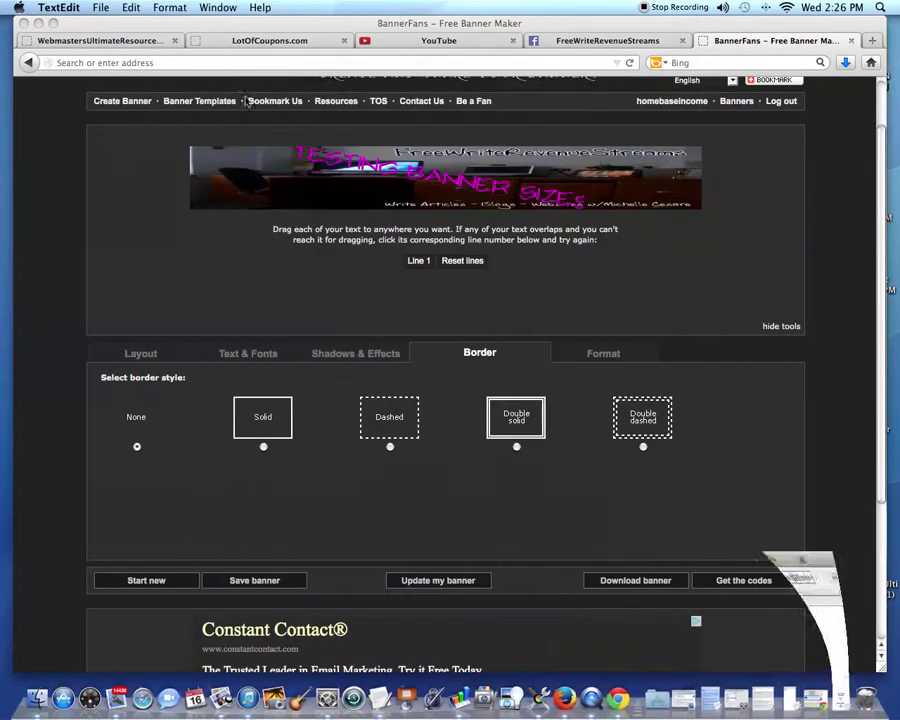
Step: Confirm the output format is .JPG, then bring the TextEdit resize note back in front
{"action": "left_click", "coordinate": [609, 358]}
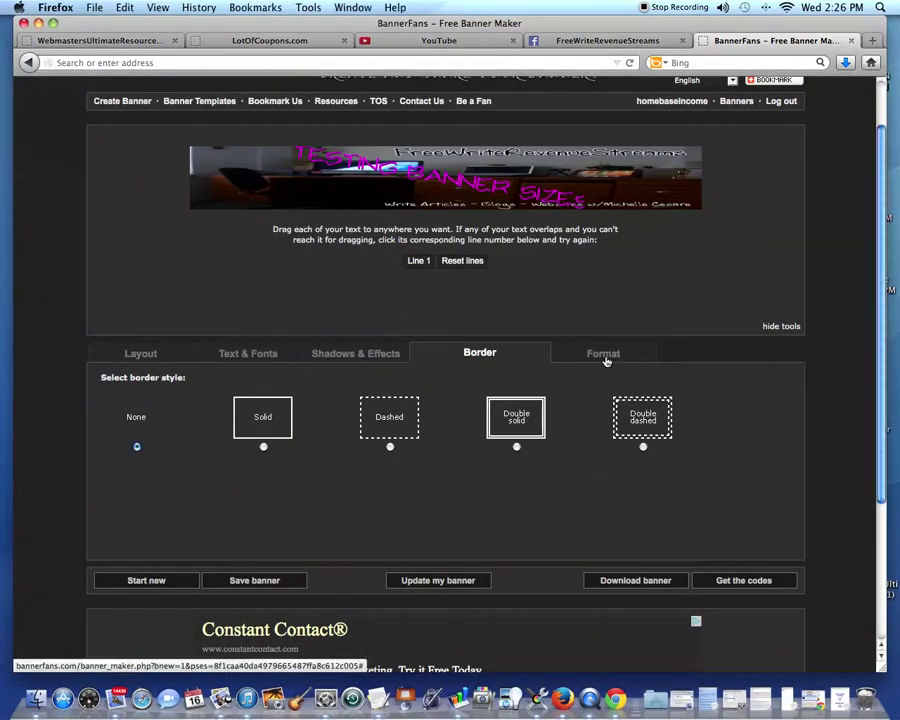
{"action": "left_click", "coordinate": [592, 358]}
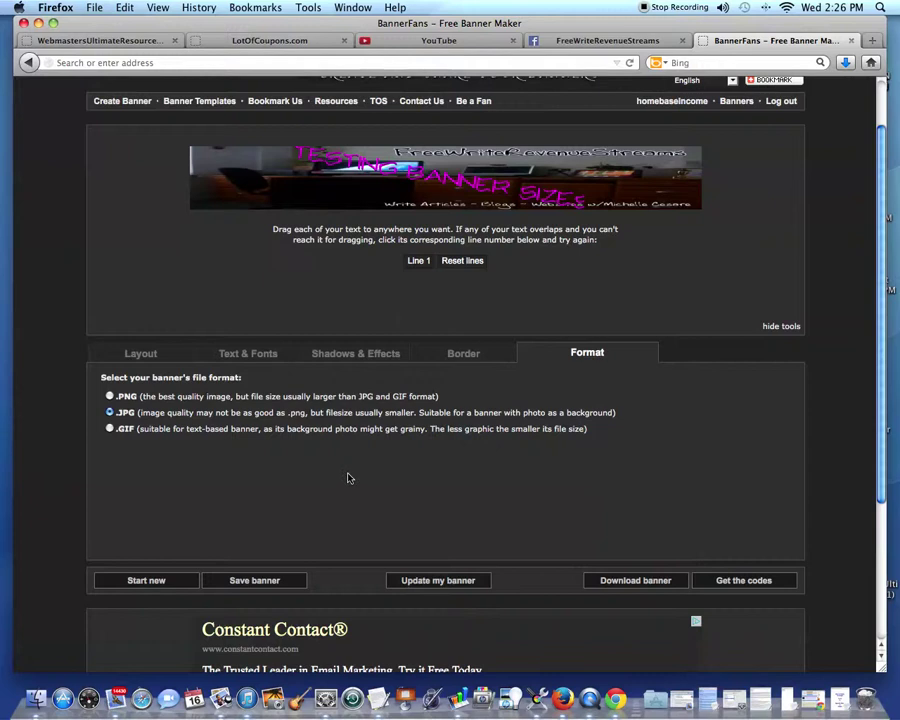
{"action": "left_click", "coordinate": [840, 690]}
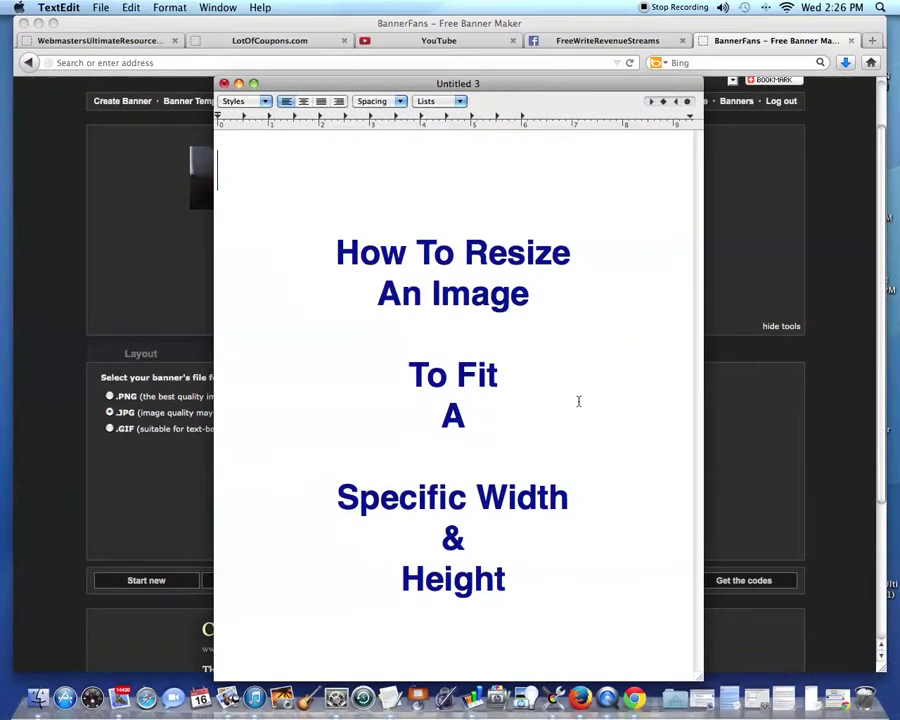